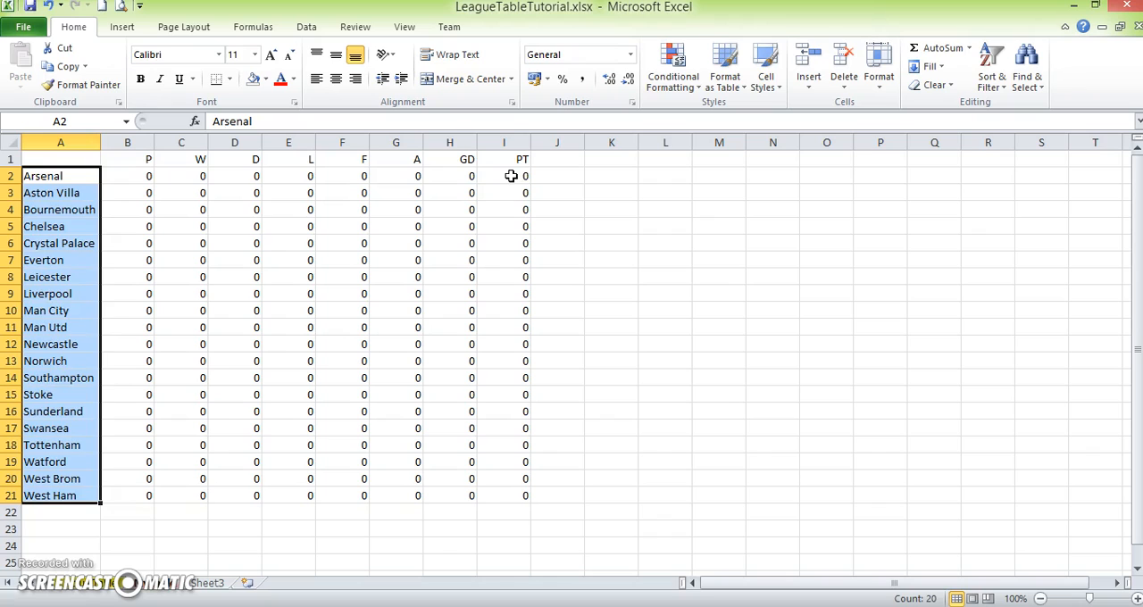
- Examine the empty league table's PT, GD and F columns and its list of teams
click(511, 176)
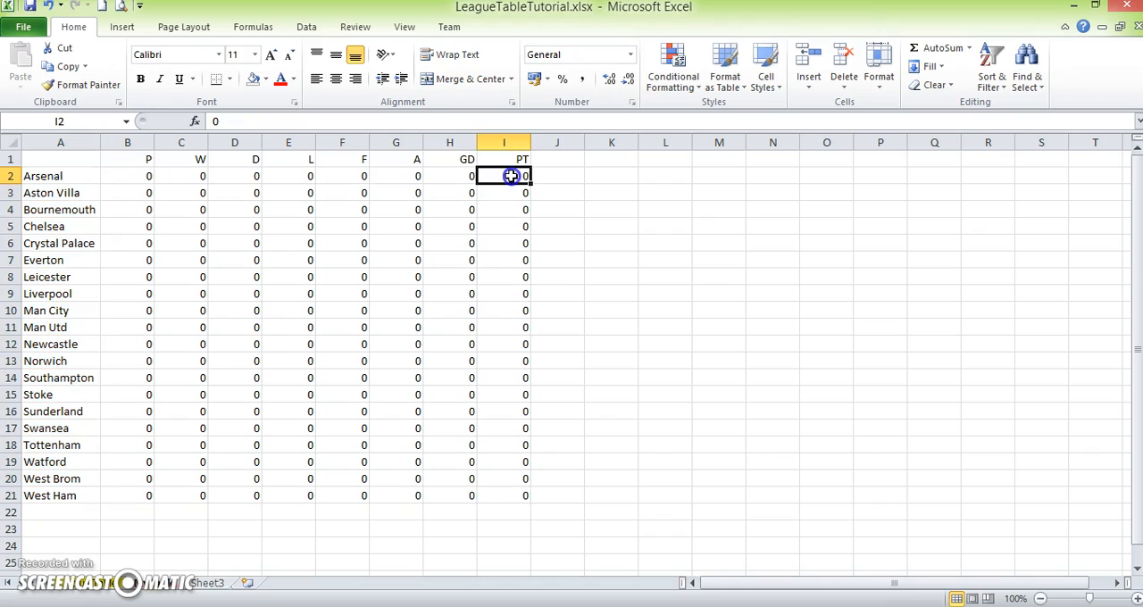
click(454, 177)
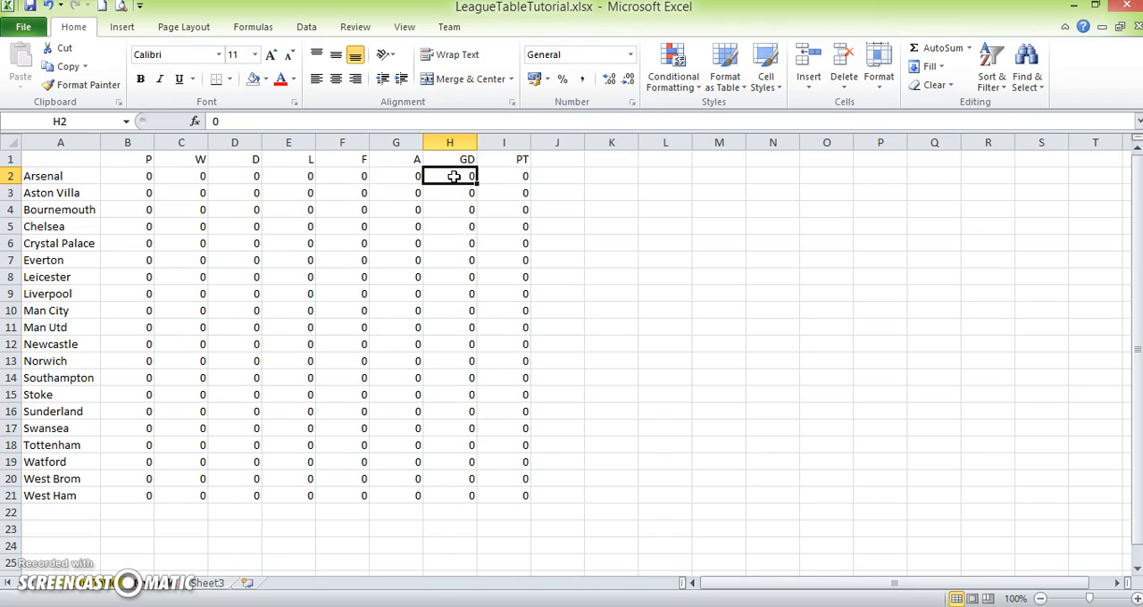
click(344, 178)
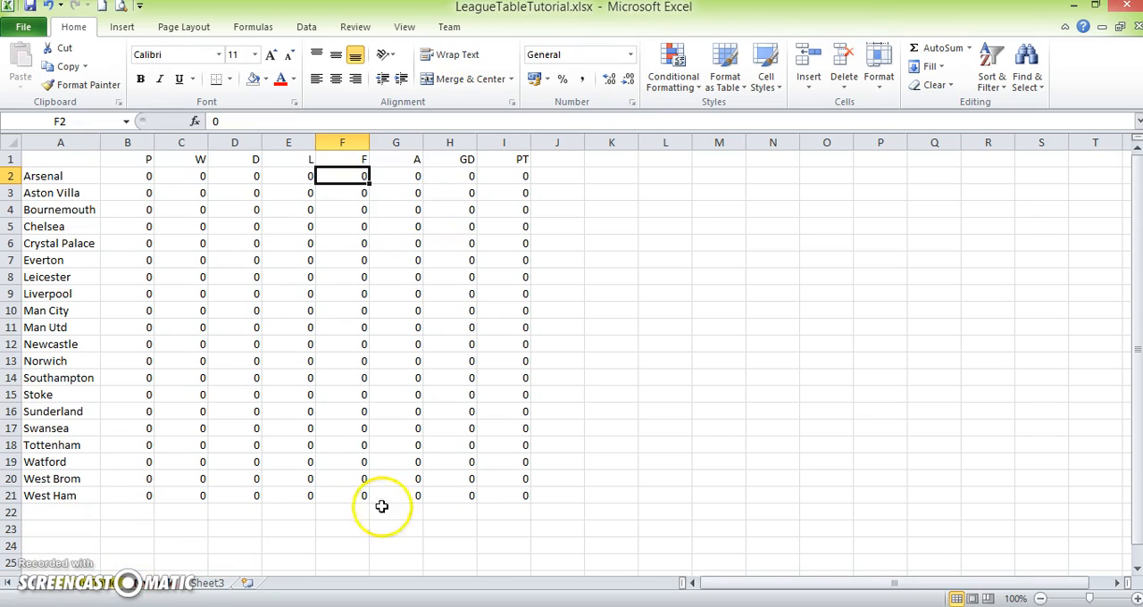
drag(83, 175, 51, 495)
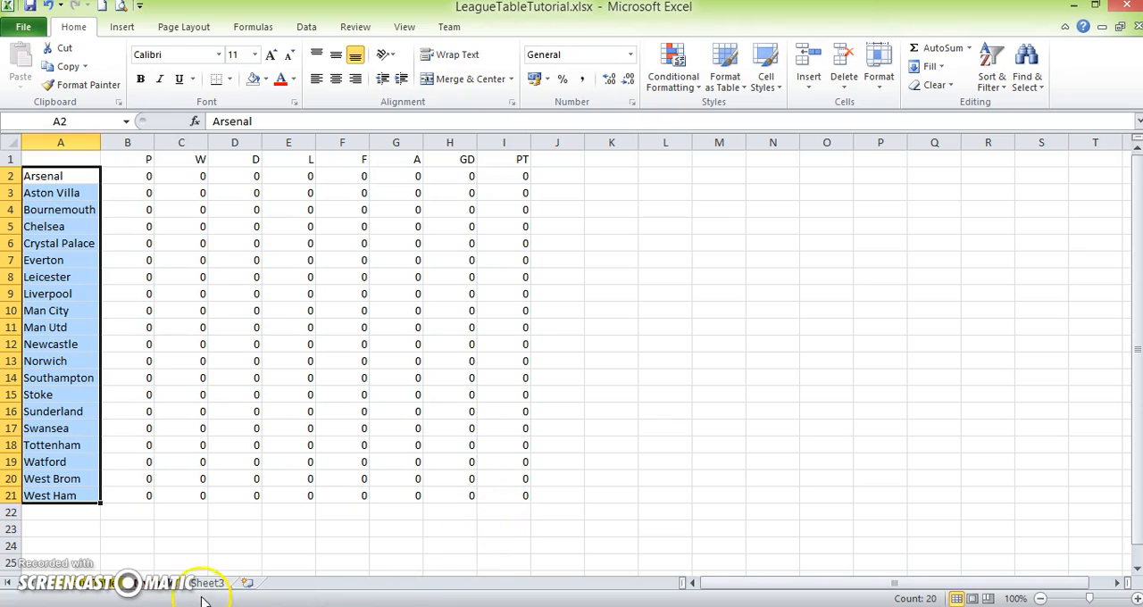
- Switch to the completed league table sheet and examine its points ranking and the goal differences of the tied teams in rows 4 and 5
click(114, 589)
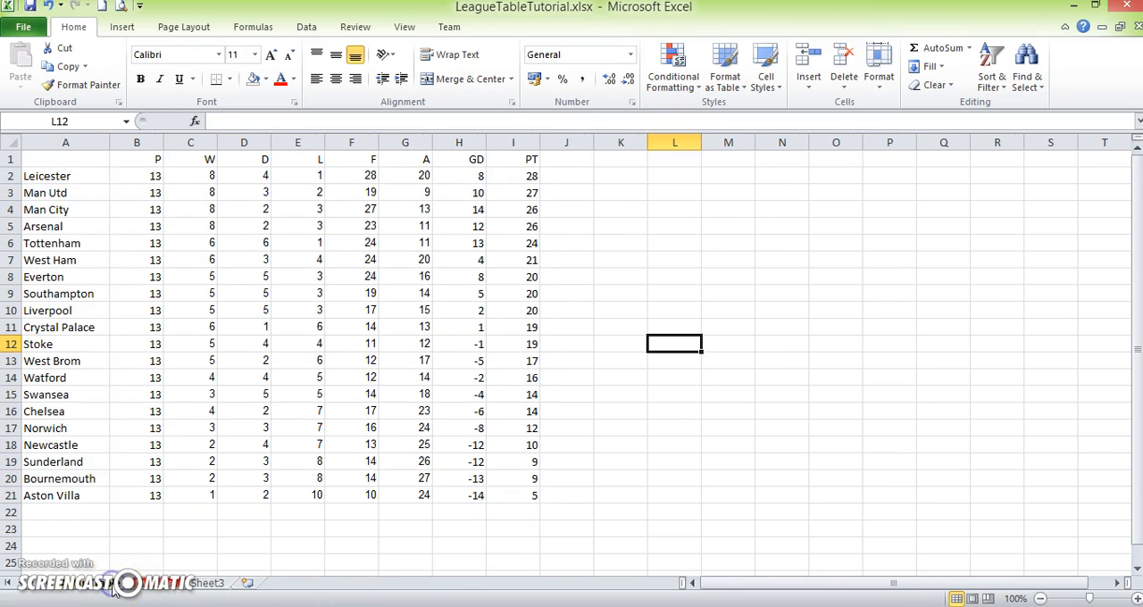
click(57, 176)
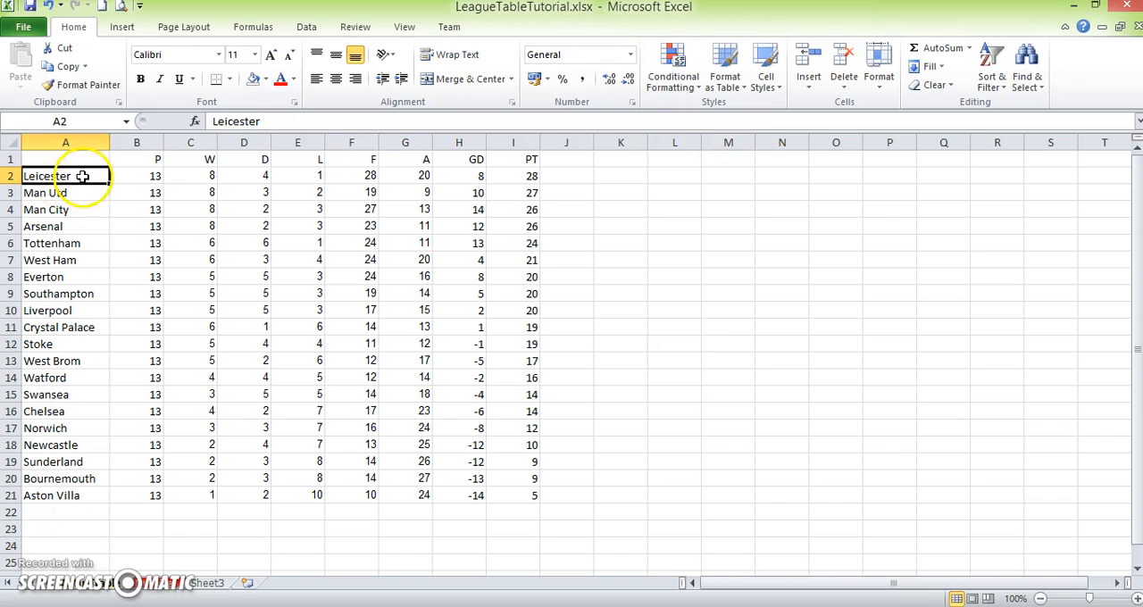
click(577, 183)
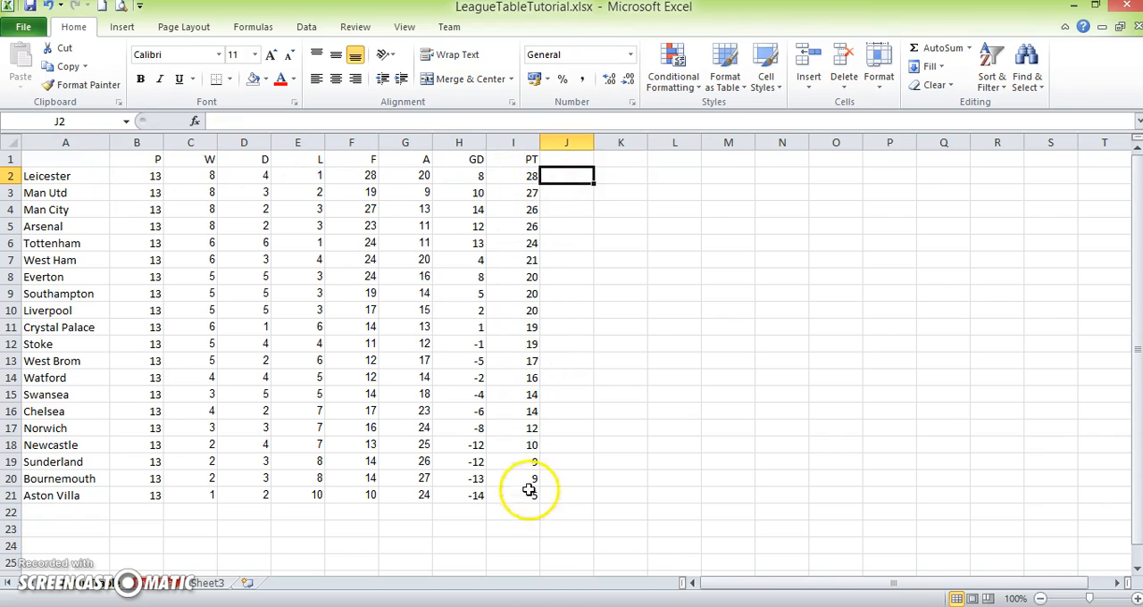
drag(516, 211, 518, 228)
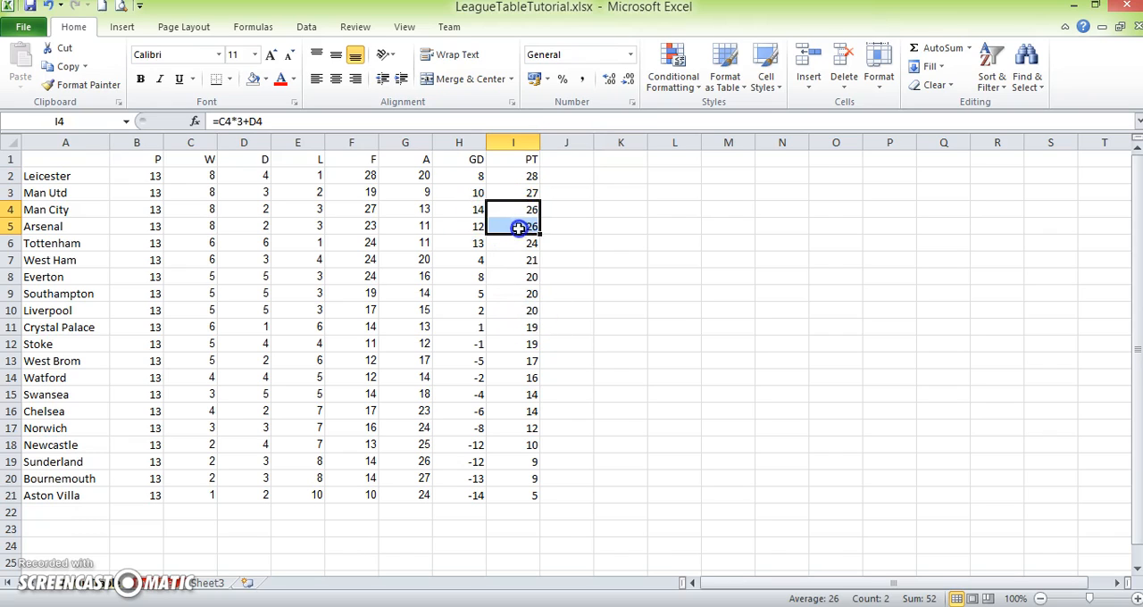
click(457, 209)
drag(456, 208, 457, 219)
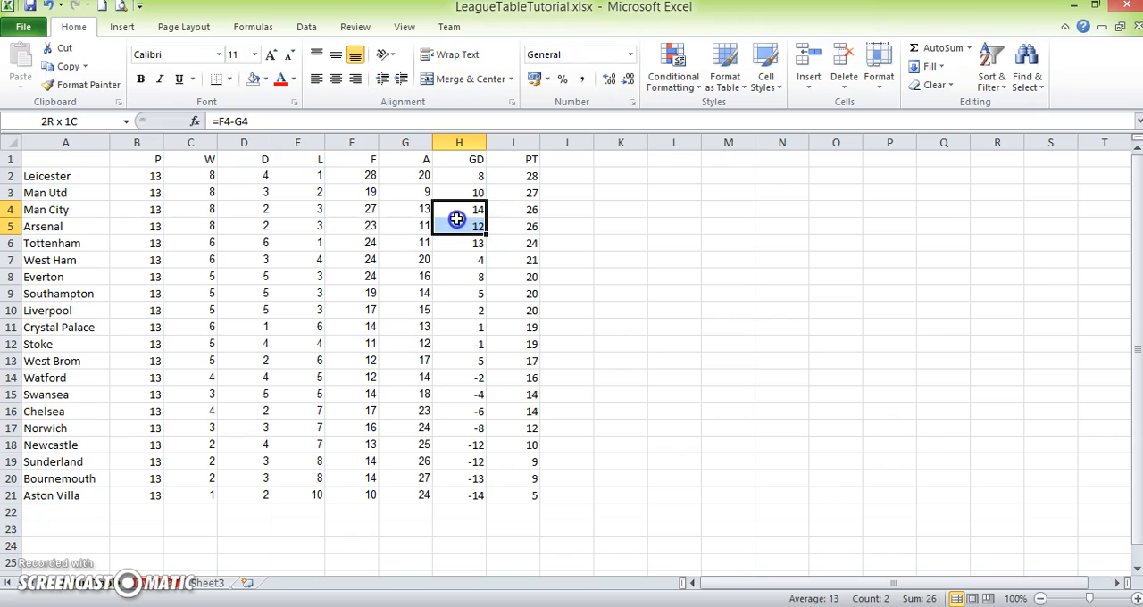
click(553, 209)
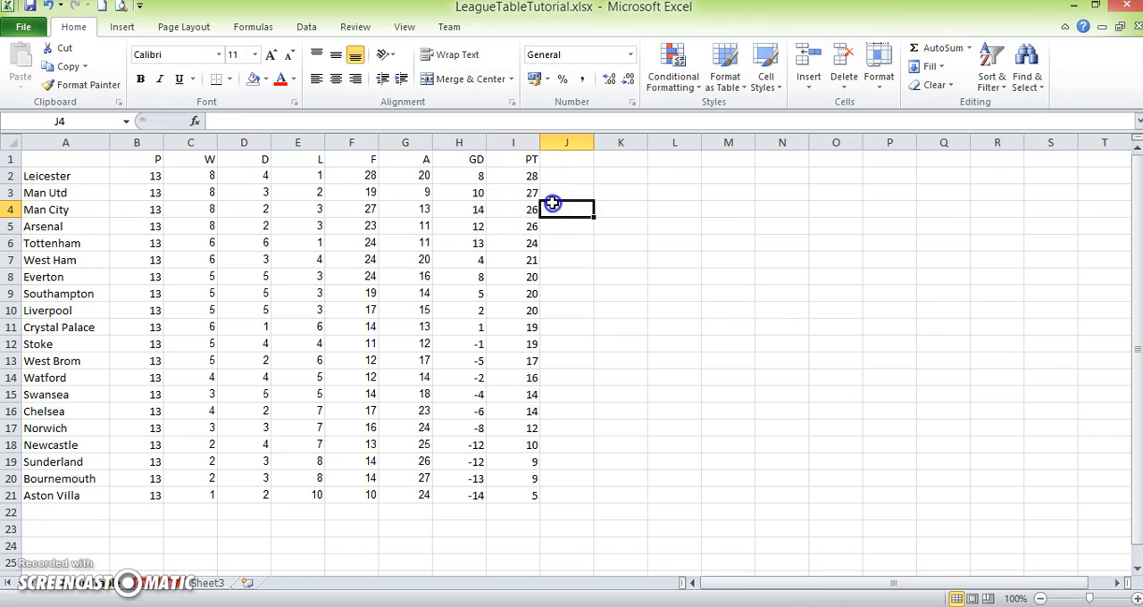
- Sort the completed league table, range A1:I21, from A to Z by team name
click(75, 176)
drag(75, 176, 430, 423)
drag(56, 160, 509, 497)
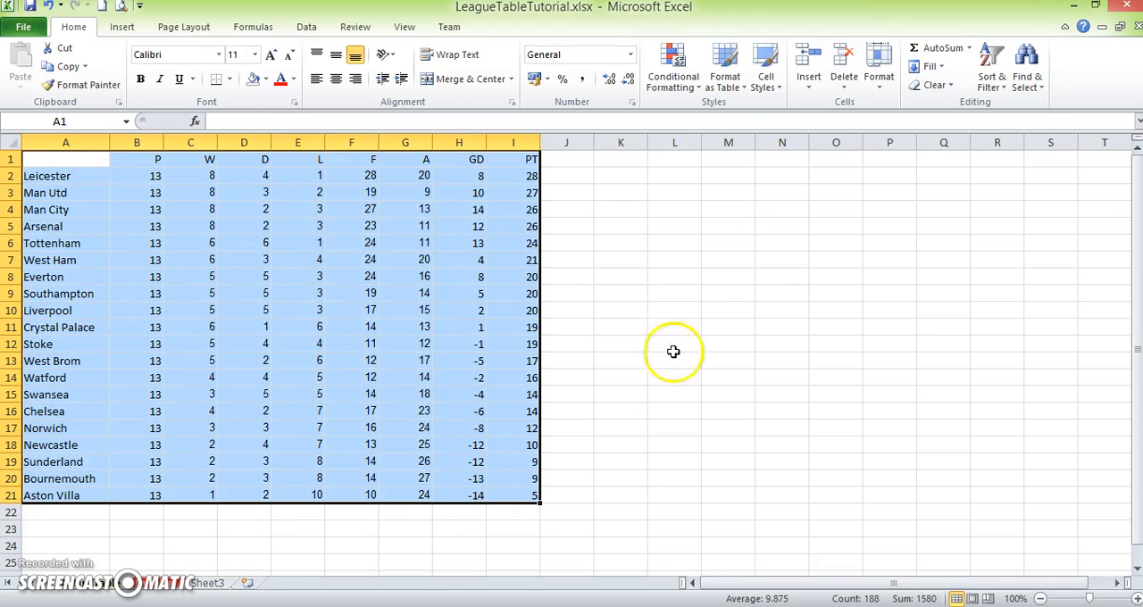
click(988, 61)
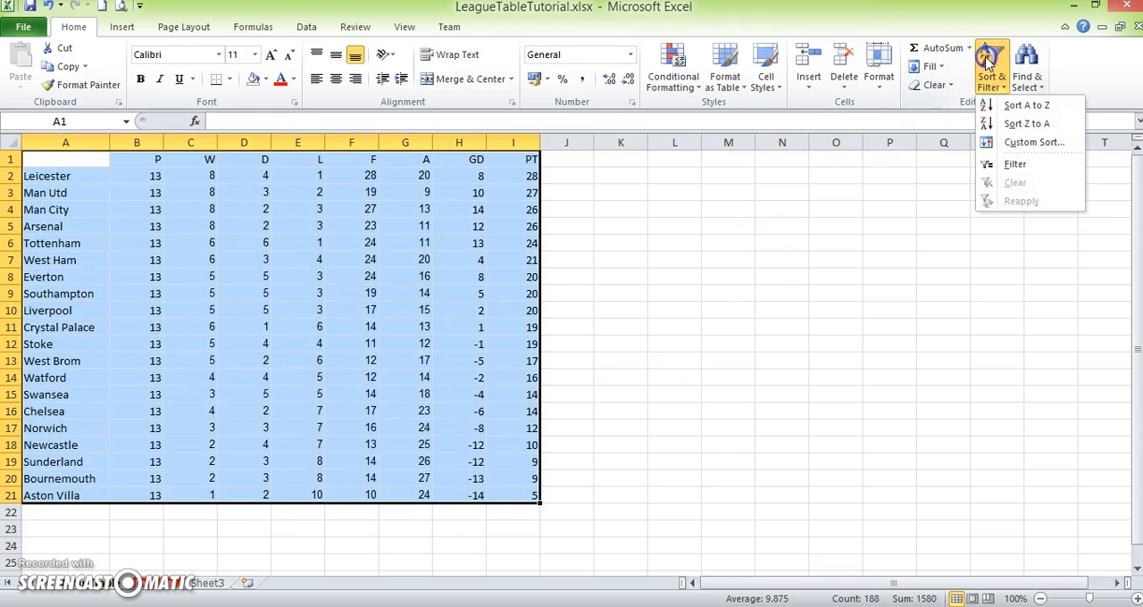
click(1028, 106)
click(874, 308)
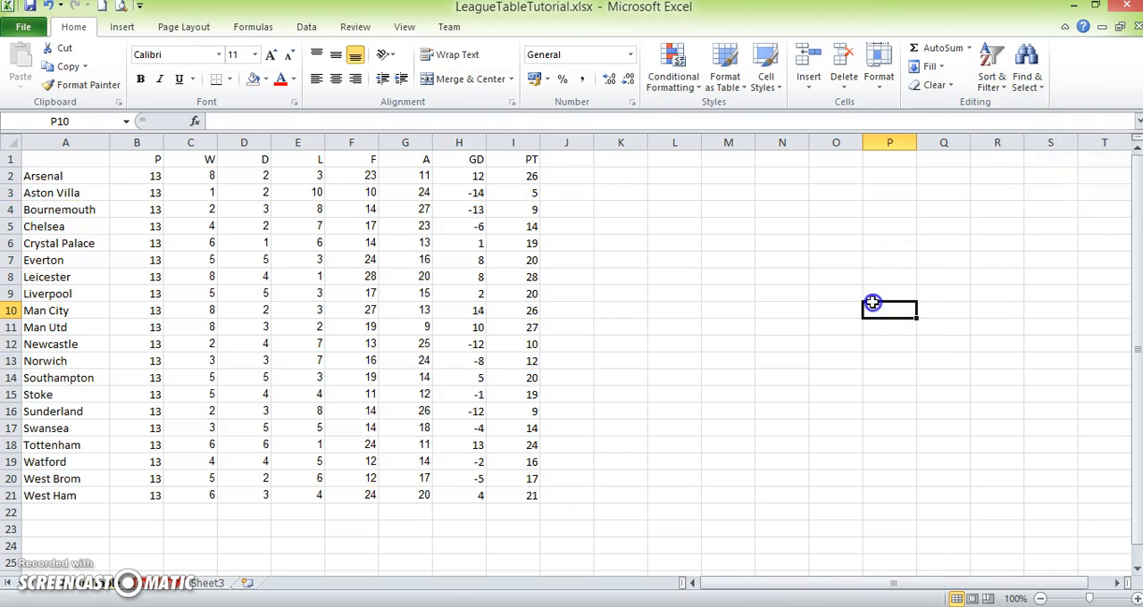
drag(63, 175, 72, 479)
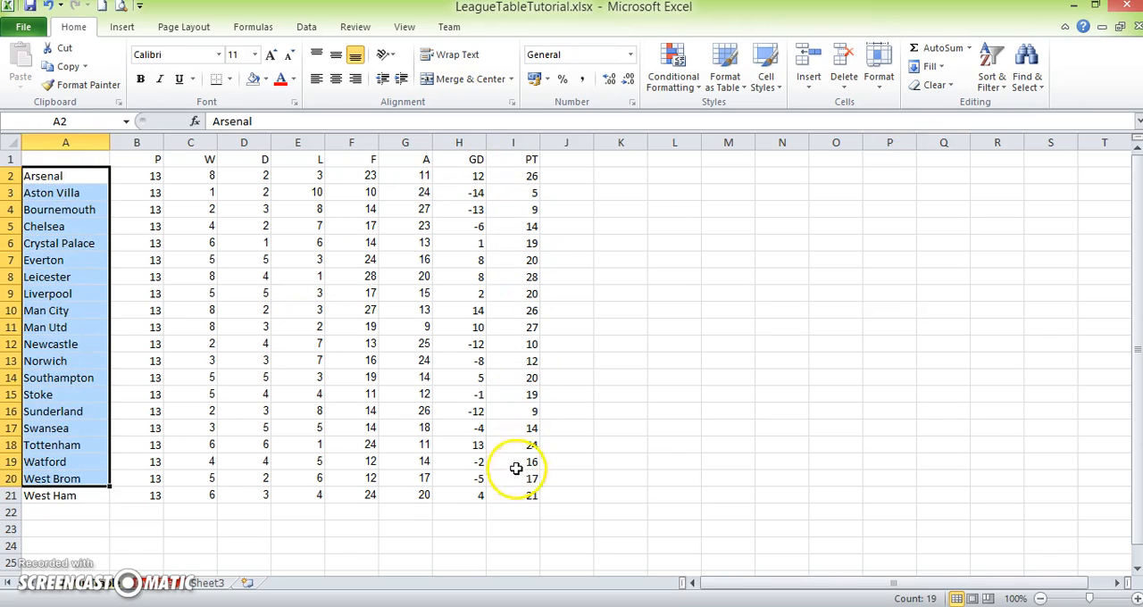
click(435, 531)
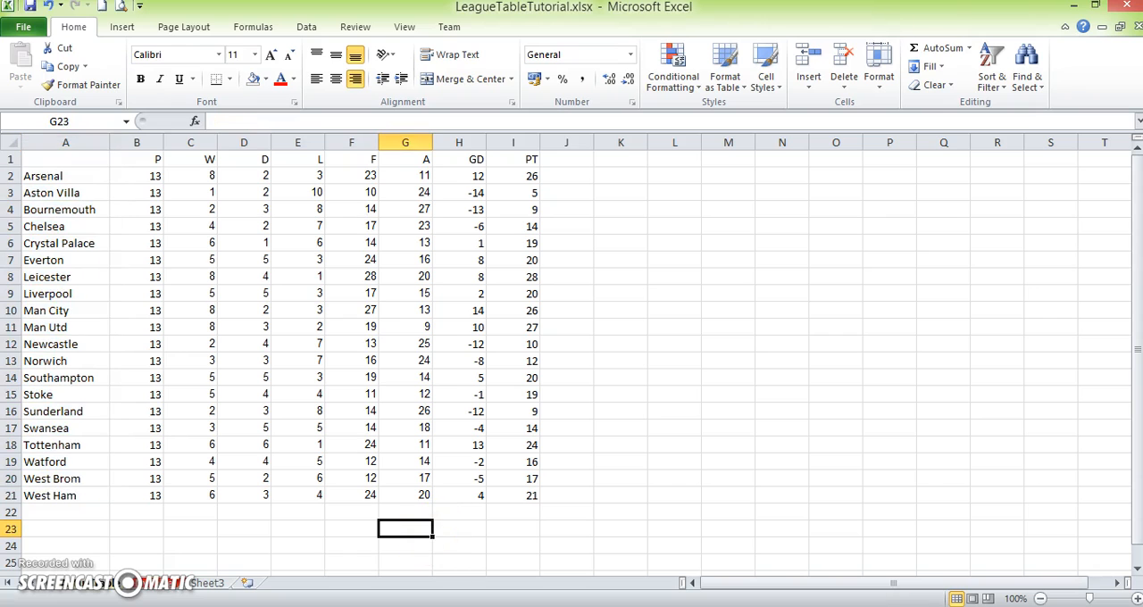
- Return to the empty league table sheet and examine its P column and the W, D and L headings
click(153, 583)
click(649, 251)
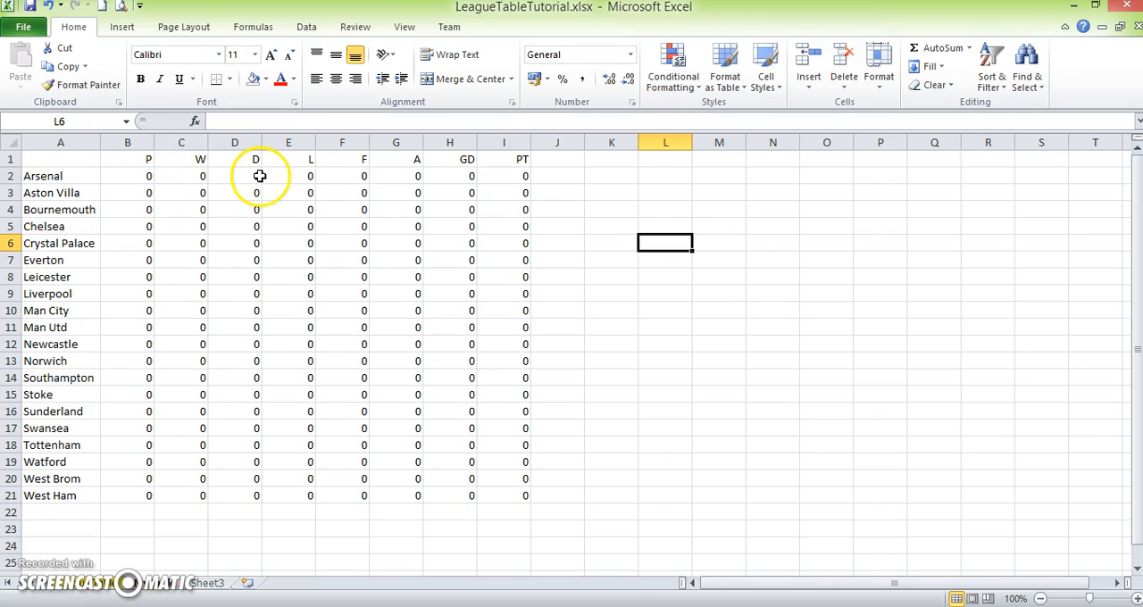
click(131, 176)
click(183, 182)
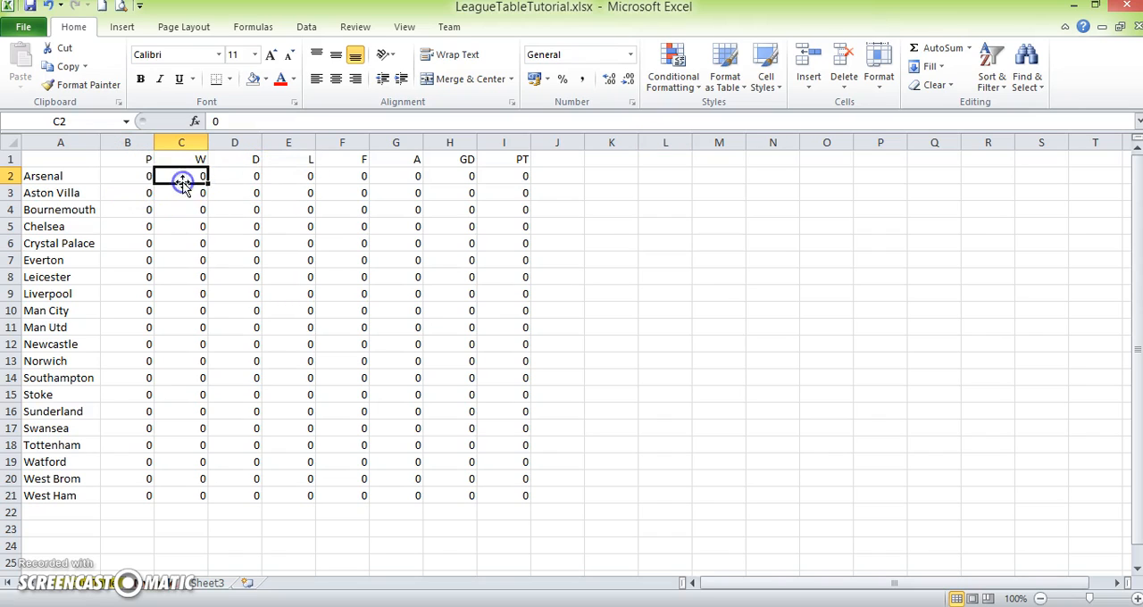
click(185, 181)
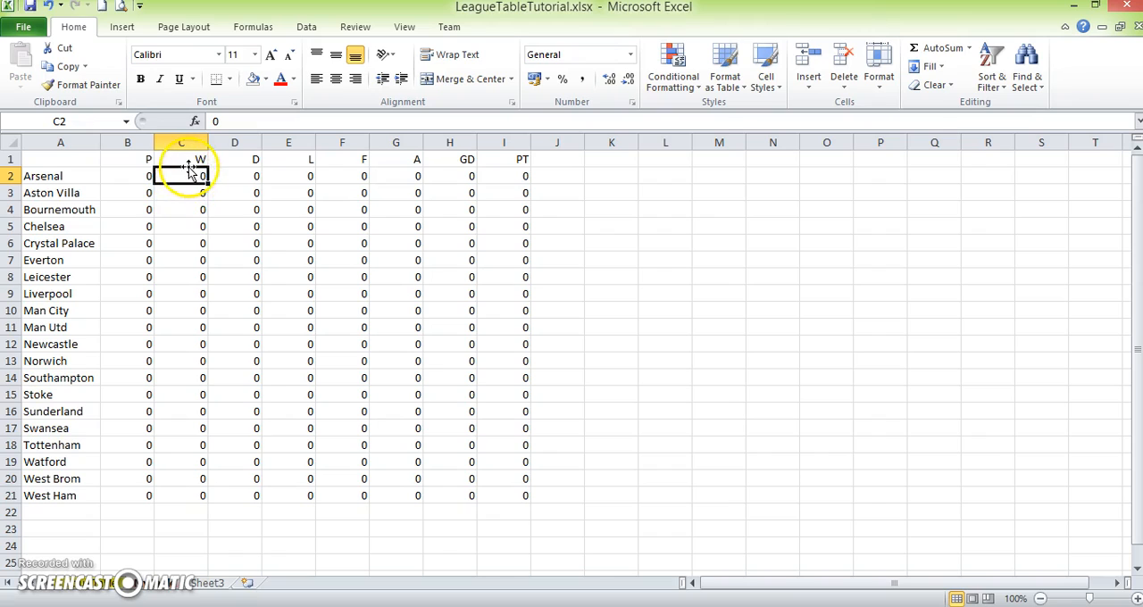
click(186, 161)
drag(186, 162, 282, 164)
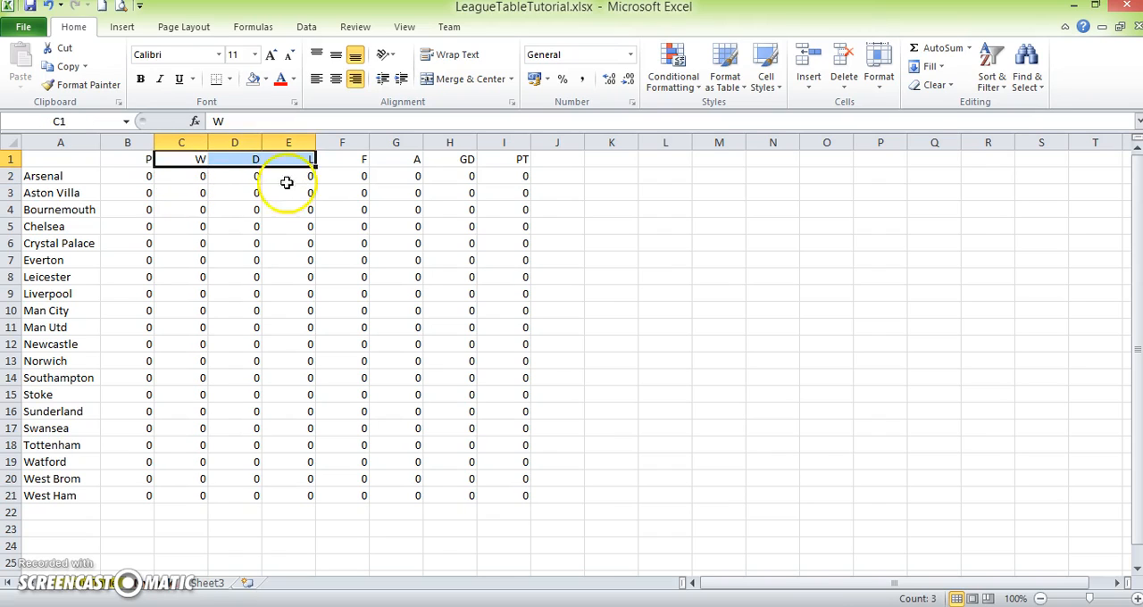
- Enter the formula =C2+D2+E2 in Arsenal's P cell, B2, and check its cell references
click(131, 175)
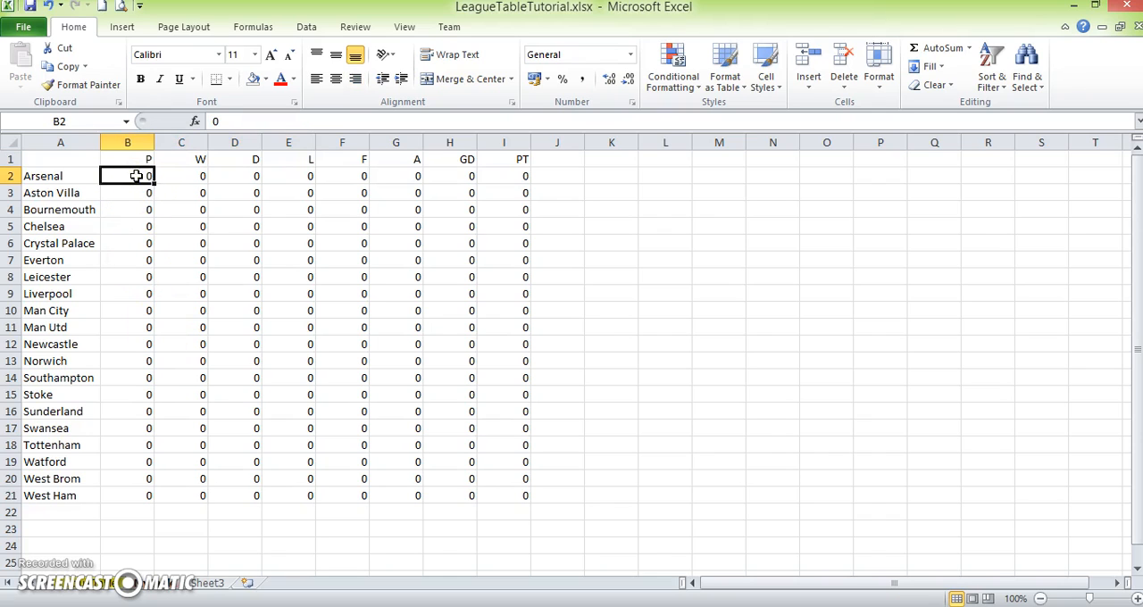
text(=)
click(173, 179)
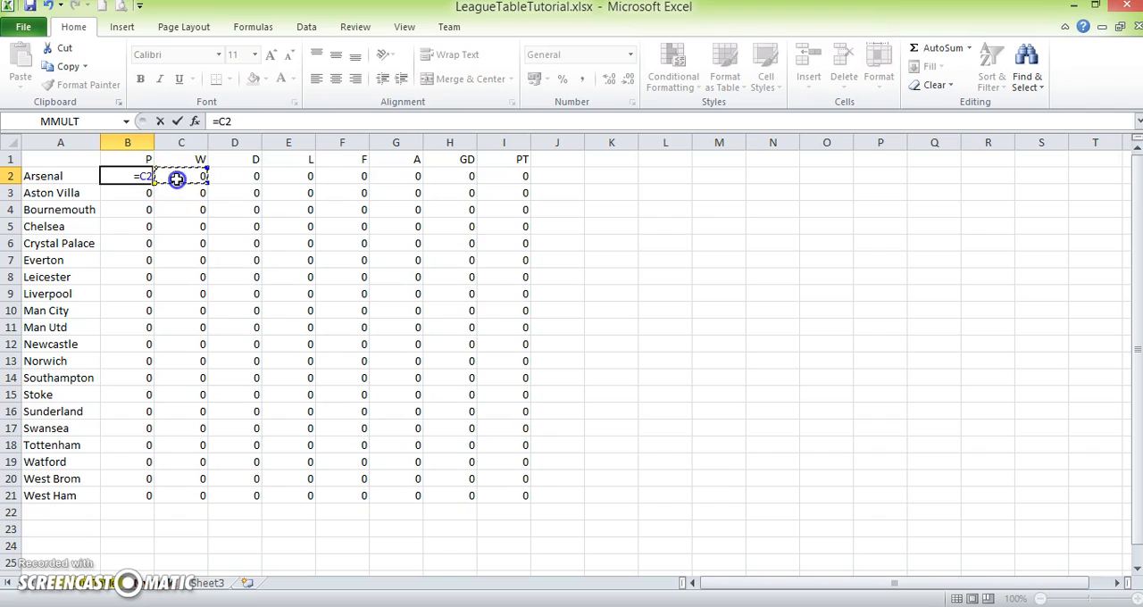
text(+)
click(225, 175)
text(+)
click(290, 176)
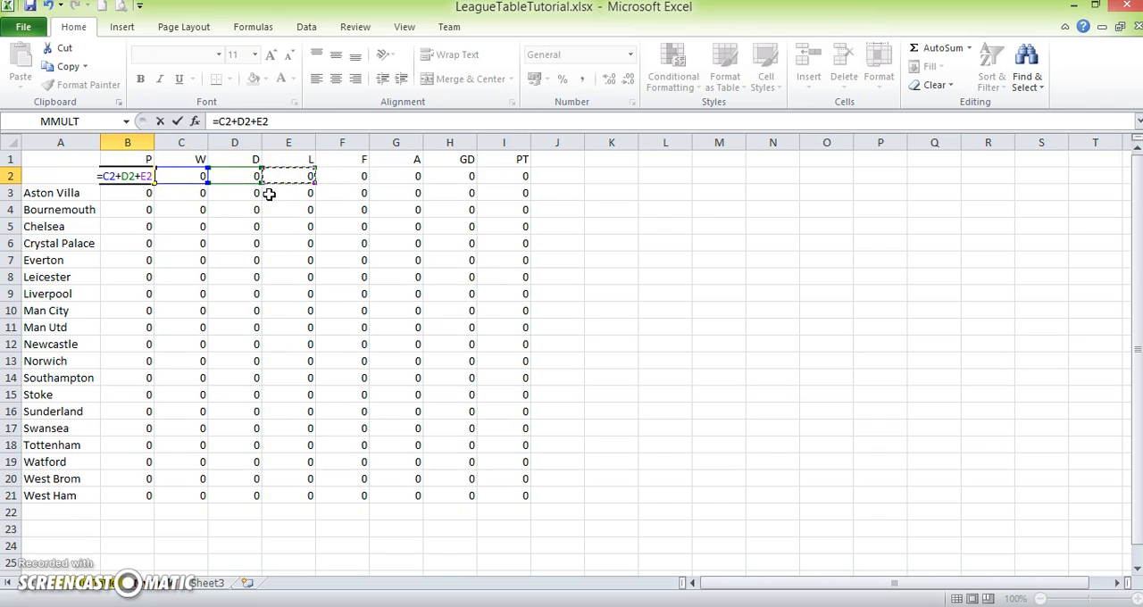
key(Return)
click(143, 173)
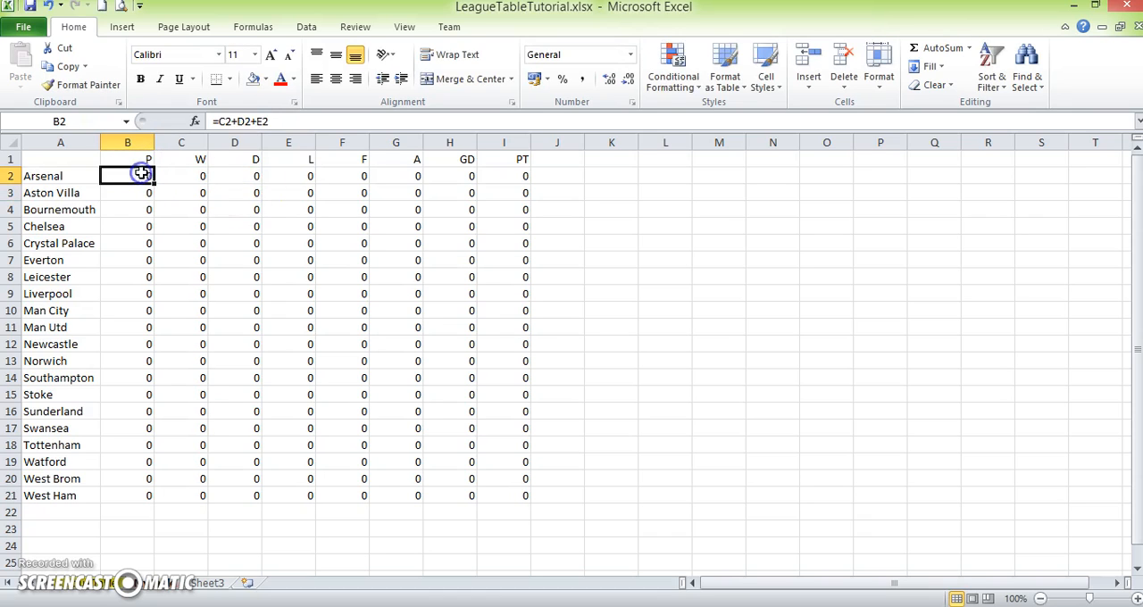
click(270, 120)
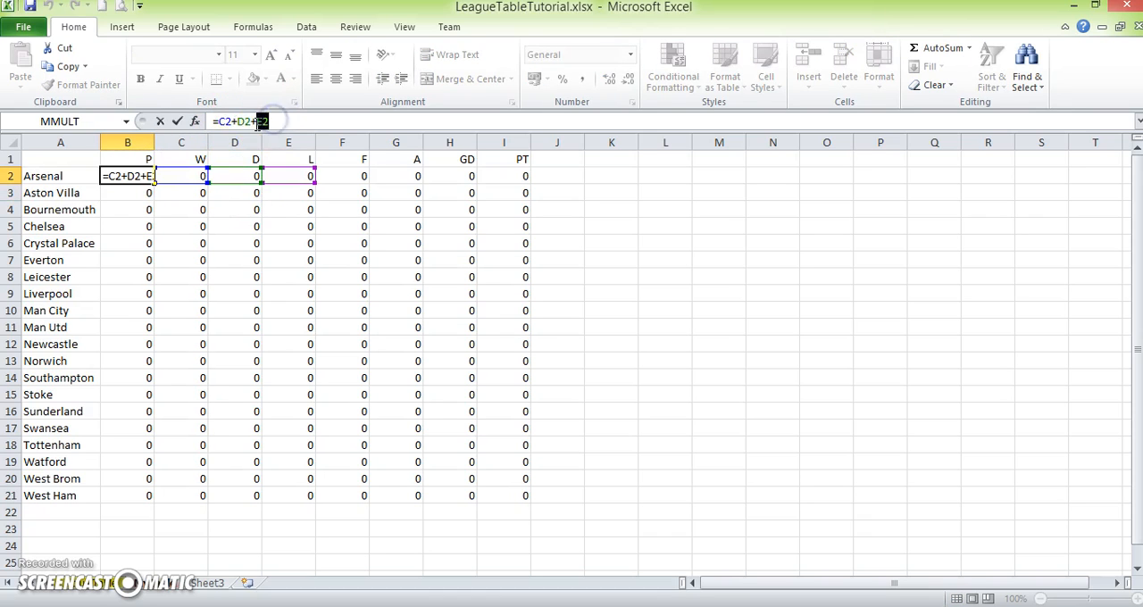
click(284, 122)
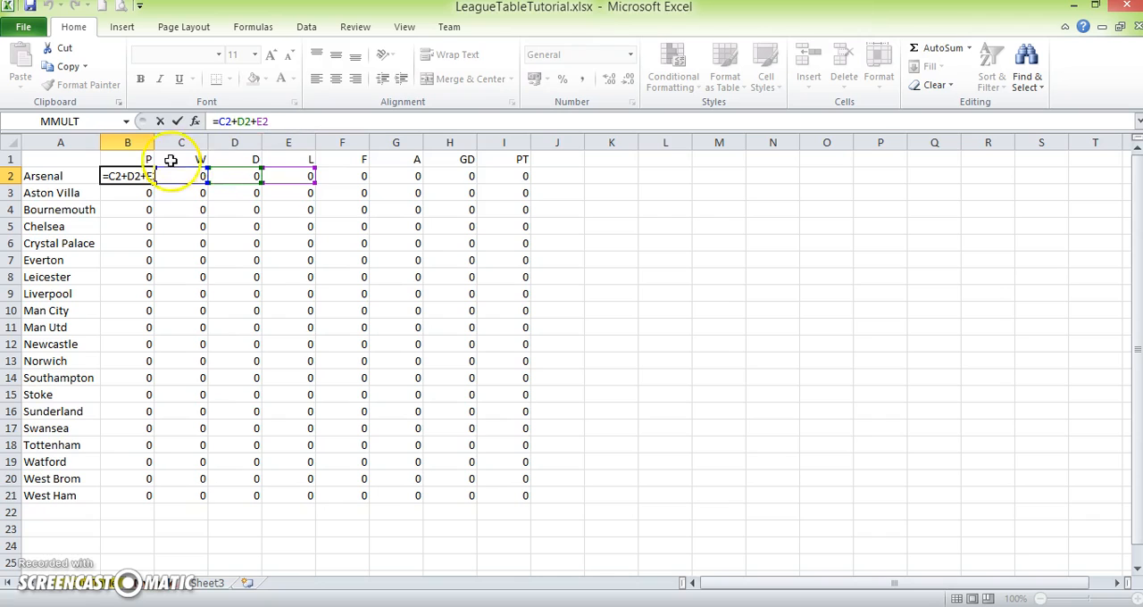
key(Return)
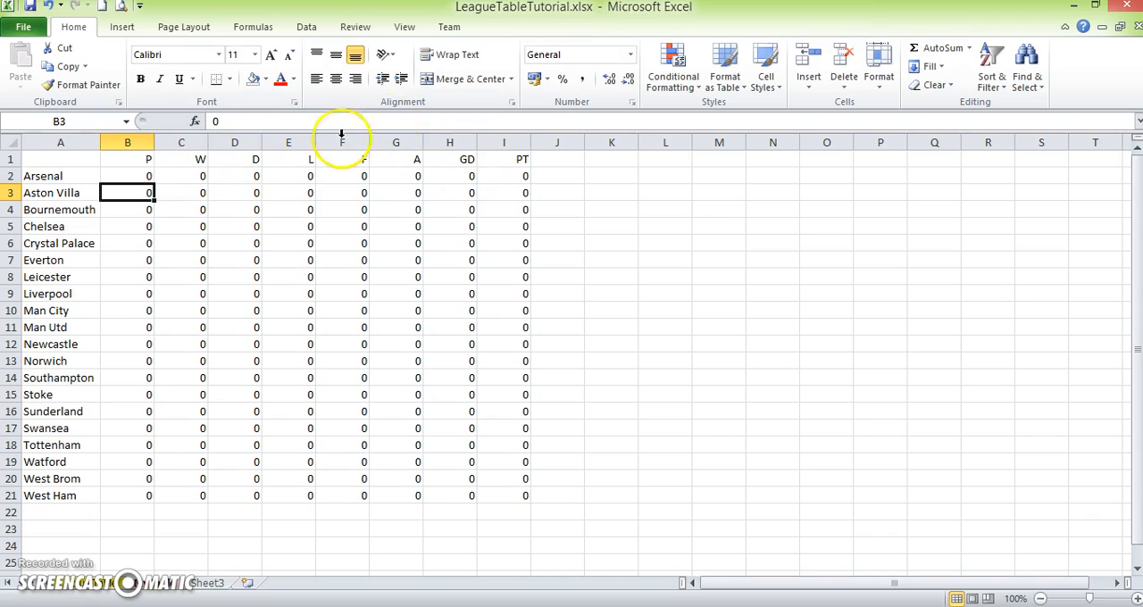
- Fill the games-played formula from B2 down to B21 for all the teams and check the copy in West Ham's row
click(128, 173)
drag(152, 177, 132, 495)
click(130, 494)
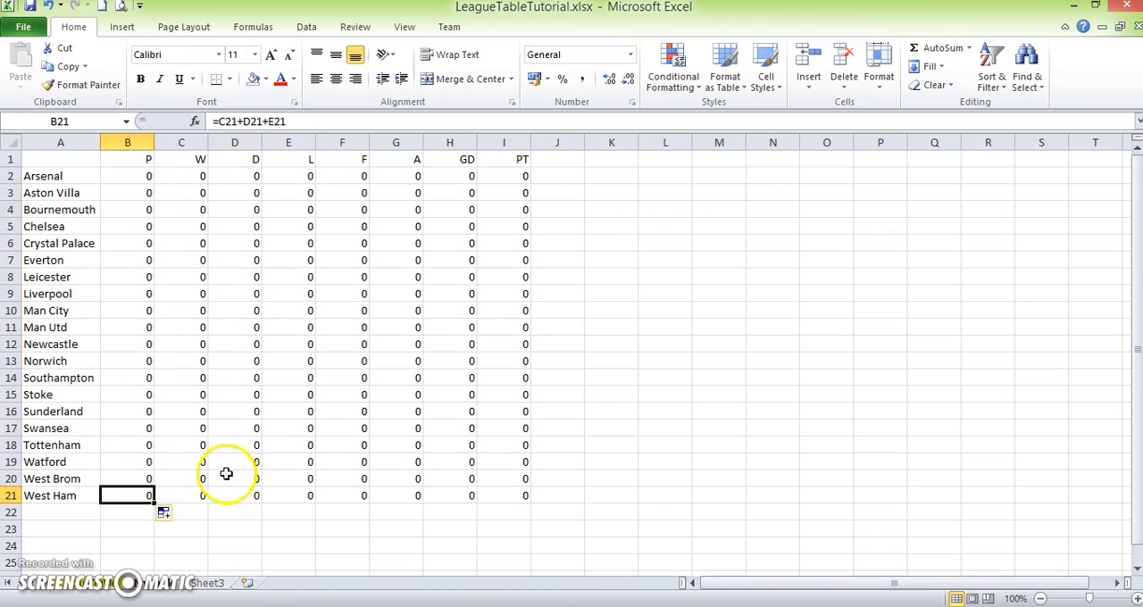
- Test the games-played formula by entering 1 win, 2 draws and 4 losses in Sunderland's row
click(180, 412)
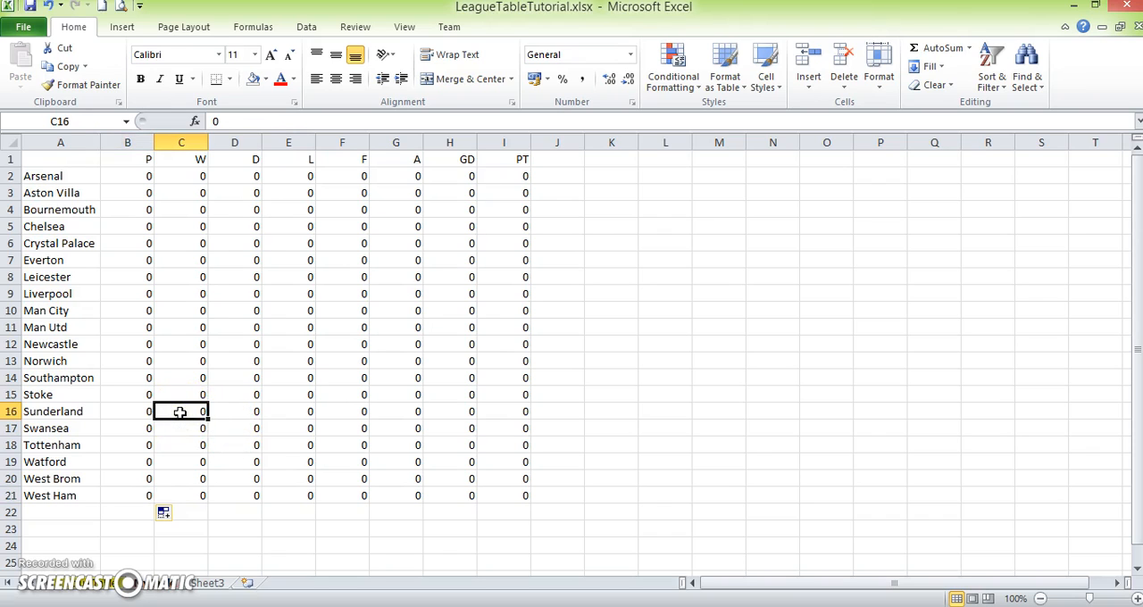
text(1)
key(Tab)
text(2)
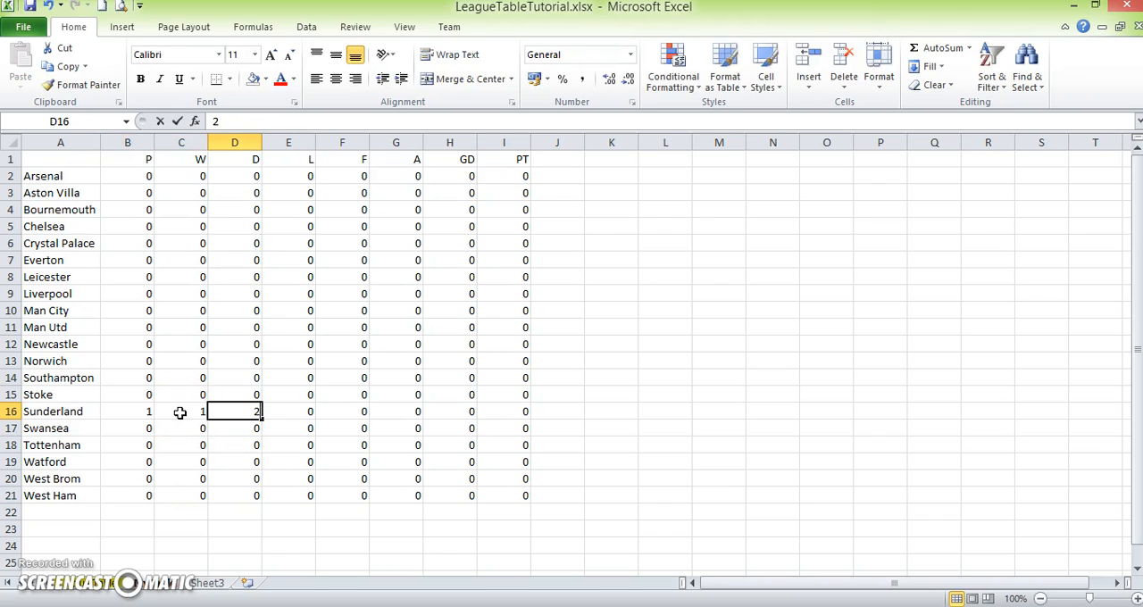
key(Tab)
text(4)
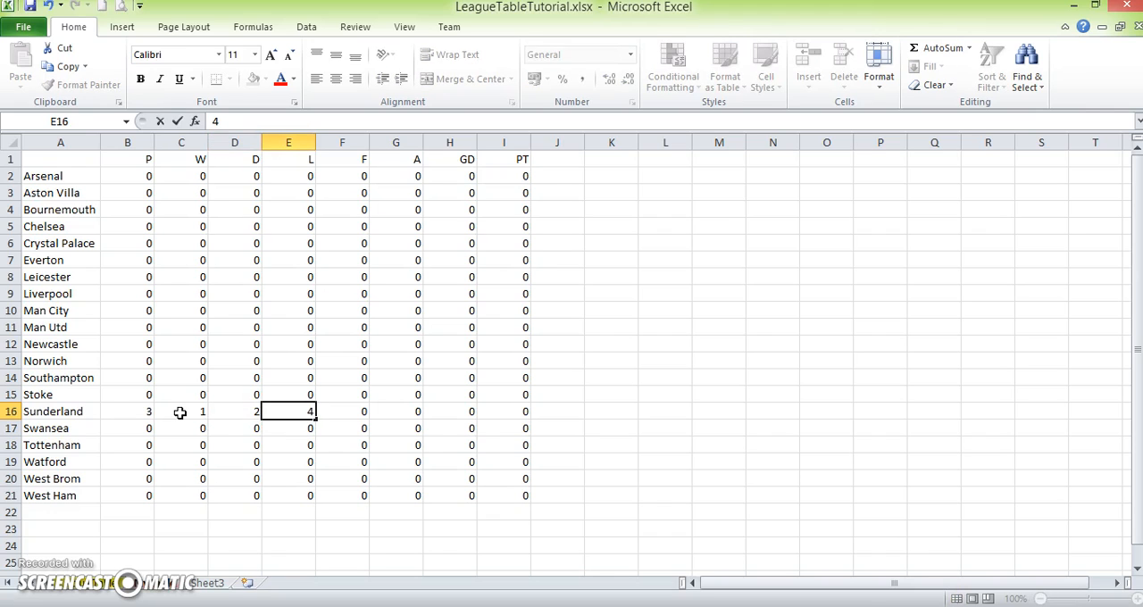
key(Down)
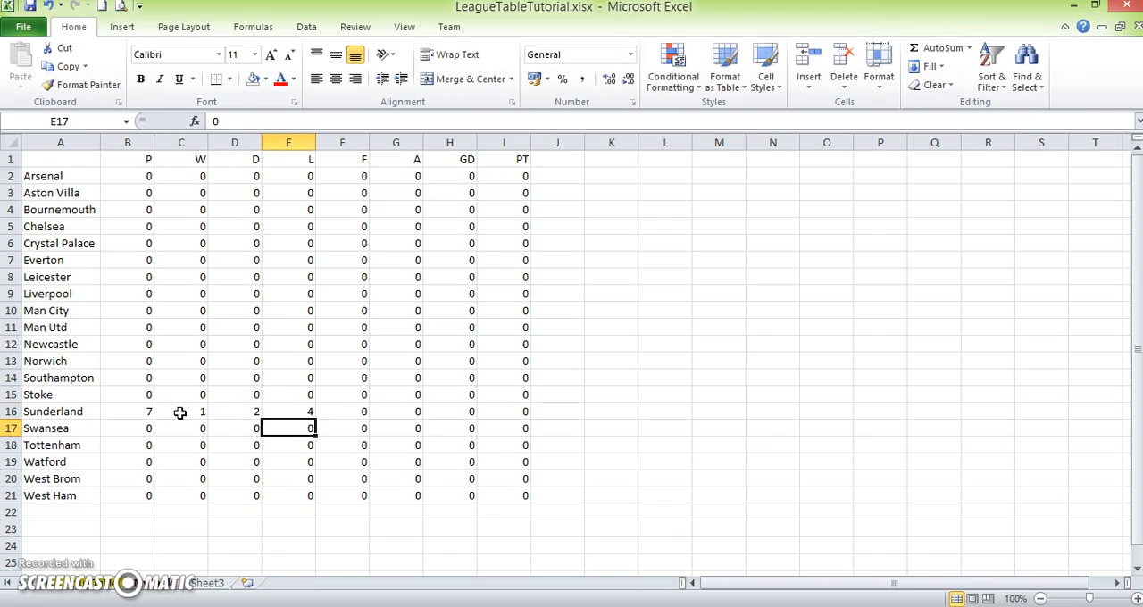
- Reset Sunderland's W, D and L values to 0
click(150, 413)
click(174, 414)
text(0)
click(225, 413)
text(0)
click(284, 415)
text(00)
key(Return)
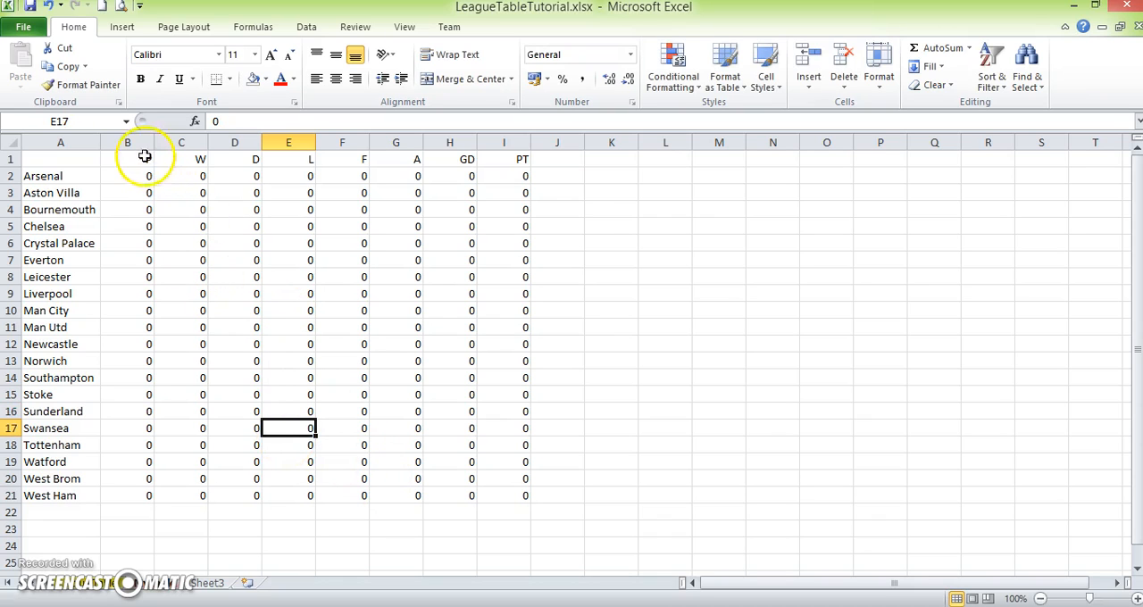
- Fill the games-played cells B2:B21 with the standard yellow colour
drag(144, 173, 132, 487)
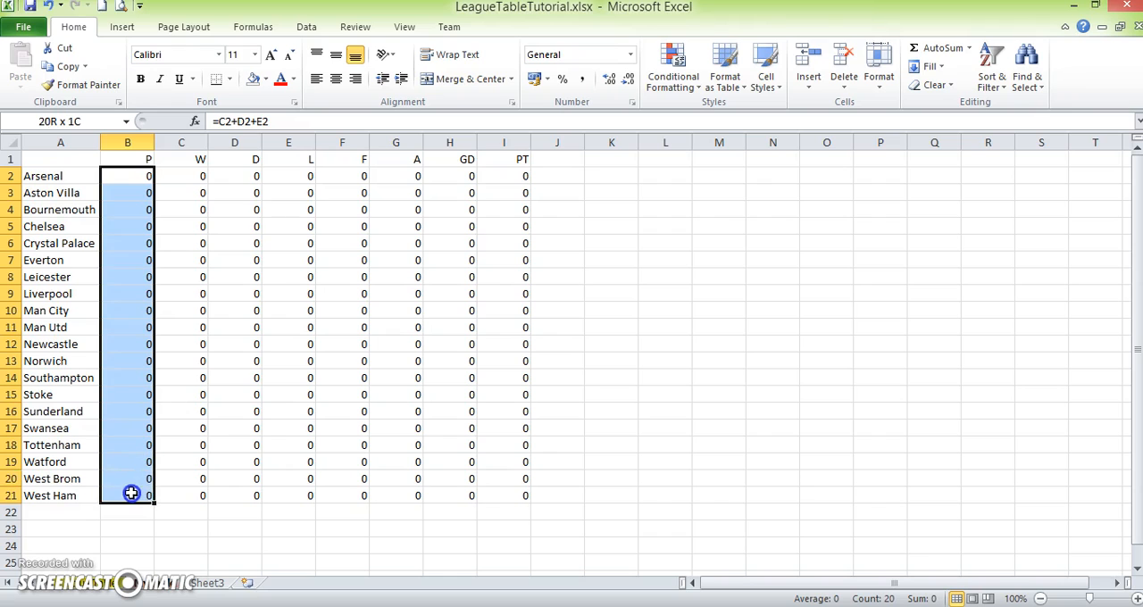
click(266, 79)
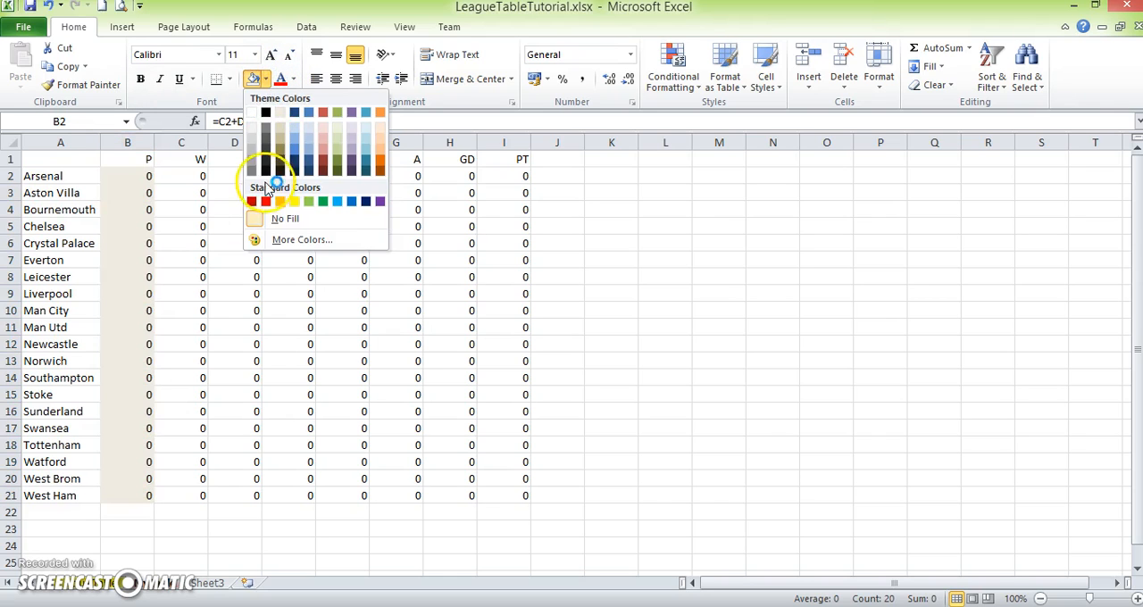
click(294, 201)
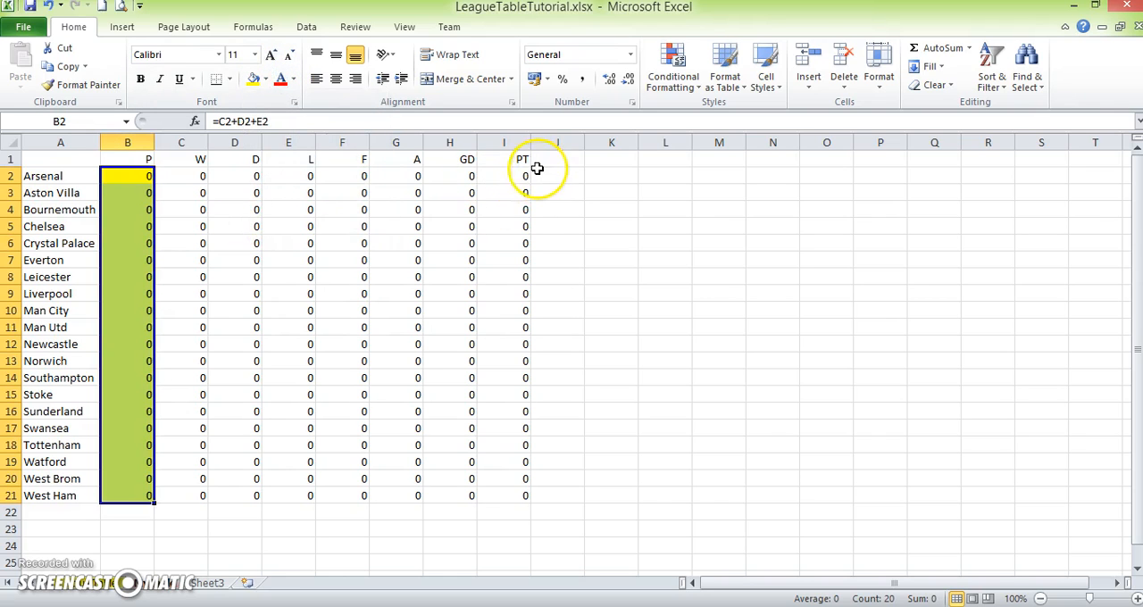
- Enter the points formula =C2*3+D2 in Arsenal's PT cell, I2
drag(523, 178, 520, 498)
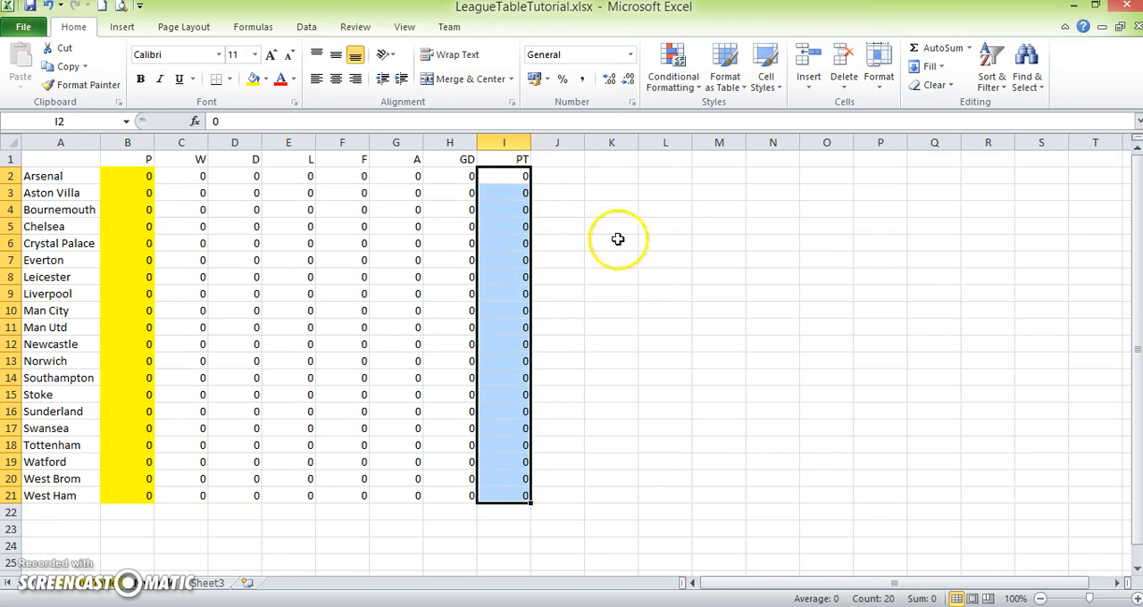
click(510, 176)
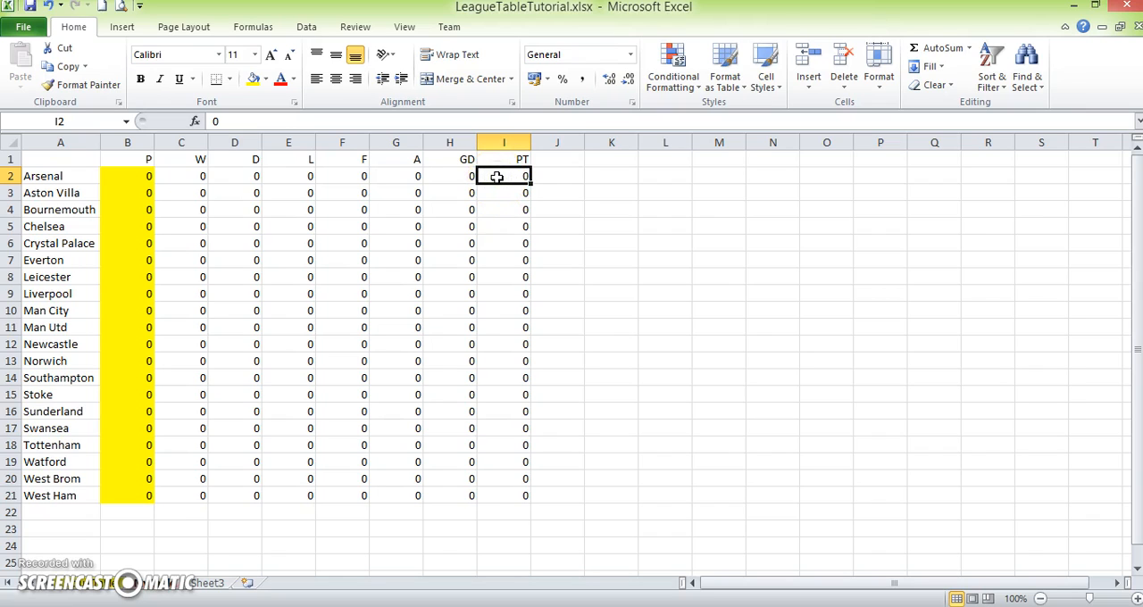
text(=)
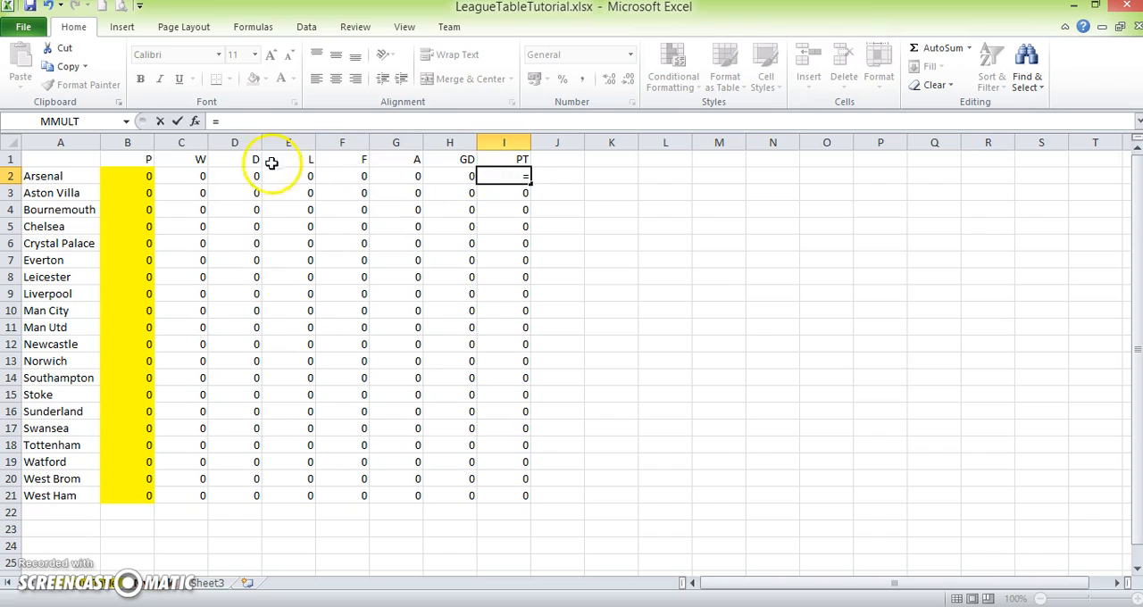
click(188, 175)
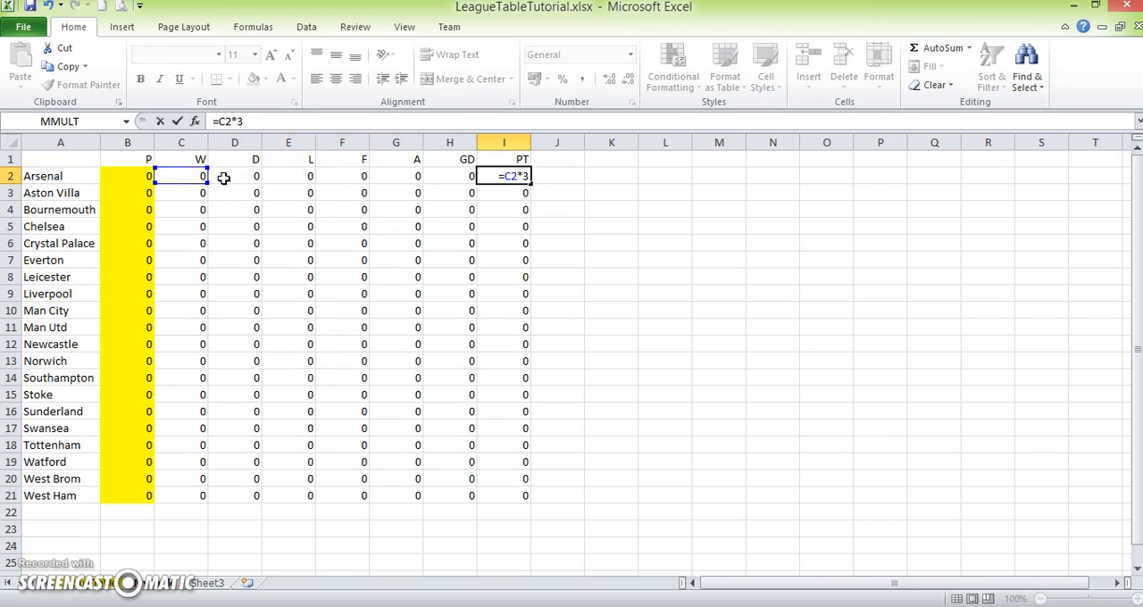
click(225, 177)
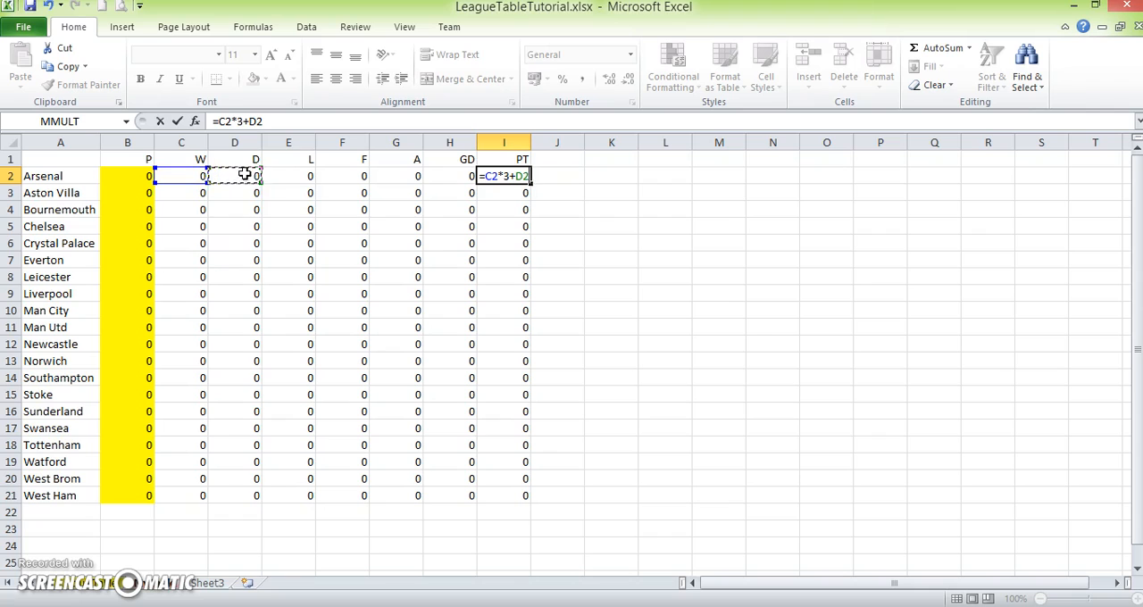
key(Return)
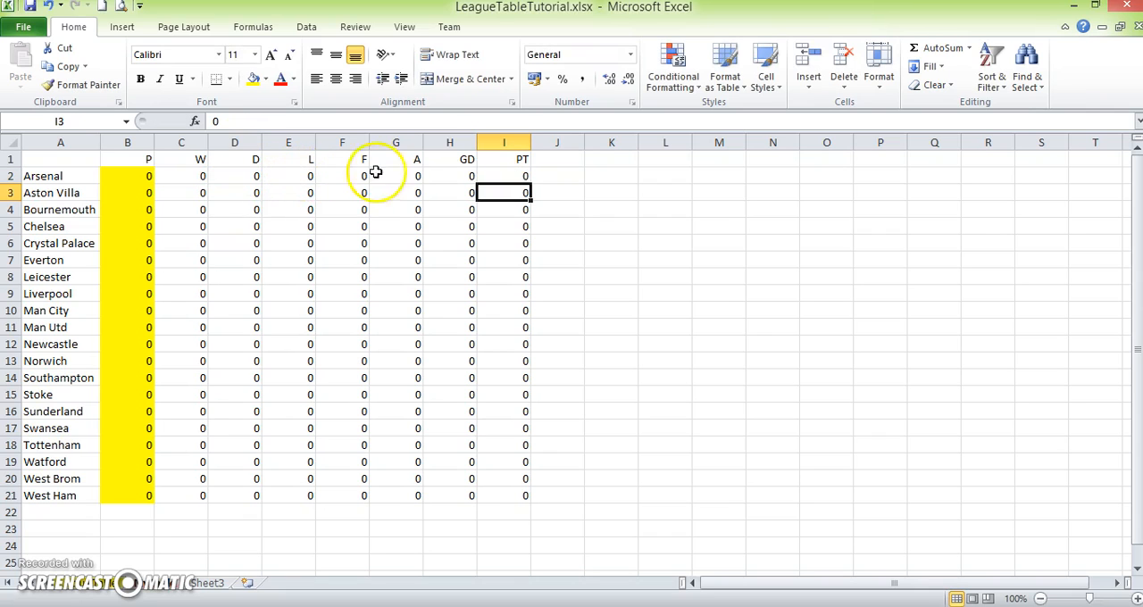
- Fill the points formula from I2 down to I21 and colour those cells yellow
click(497, 177)
mouse_move(530, 182)
mouse_down()
mouse_move(523, 334)
mouse_move(539, 501)
mouse_up()
click(255, 79)
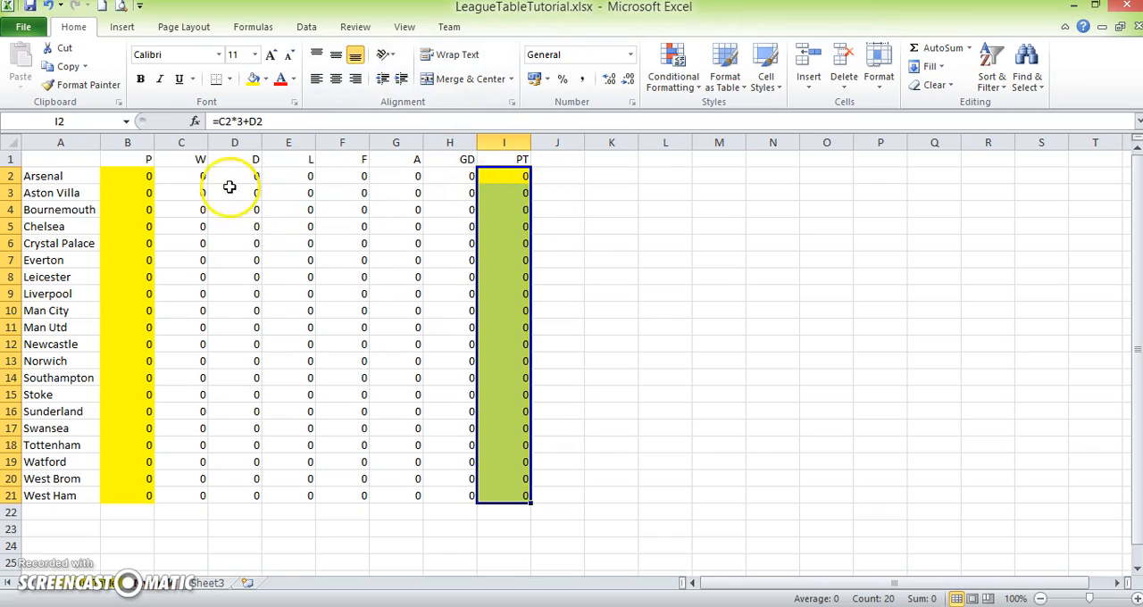
- Test the points formula by entering 1 win, 2 draws and 3 losses in Arsenal's row, then inspect the PT cell
click(193, 179)
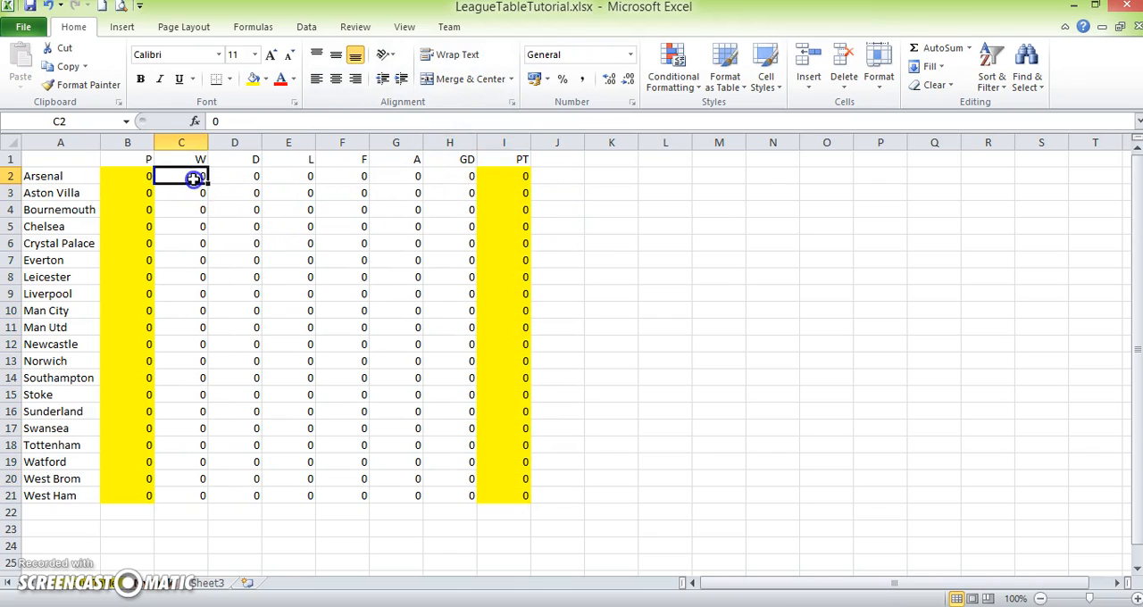
text(1)
key(Tab)
text(2)
key(Tab)
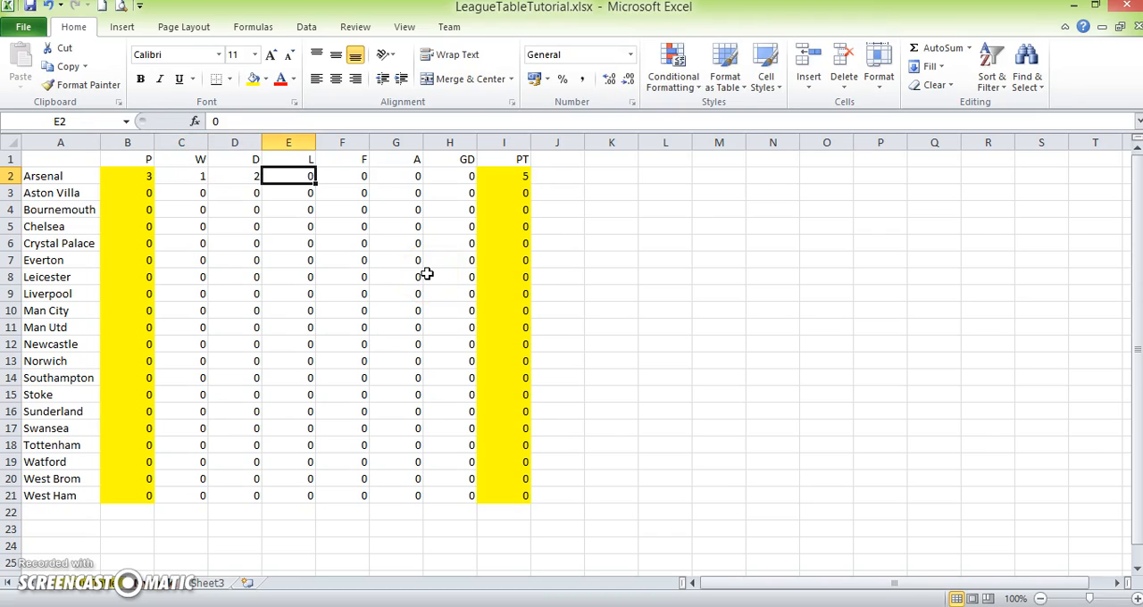
text(3)
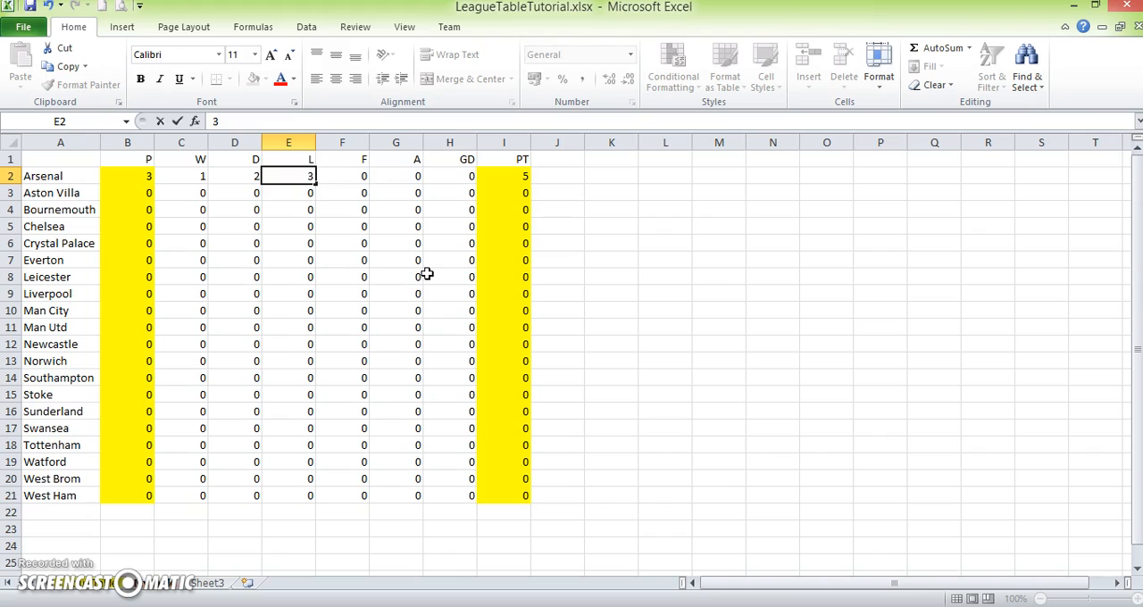
key(Return)
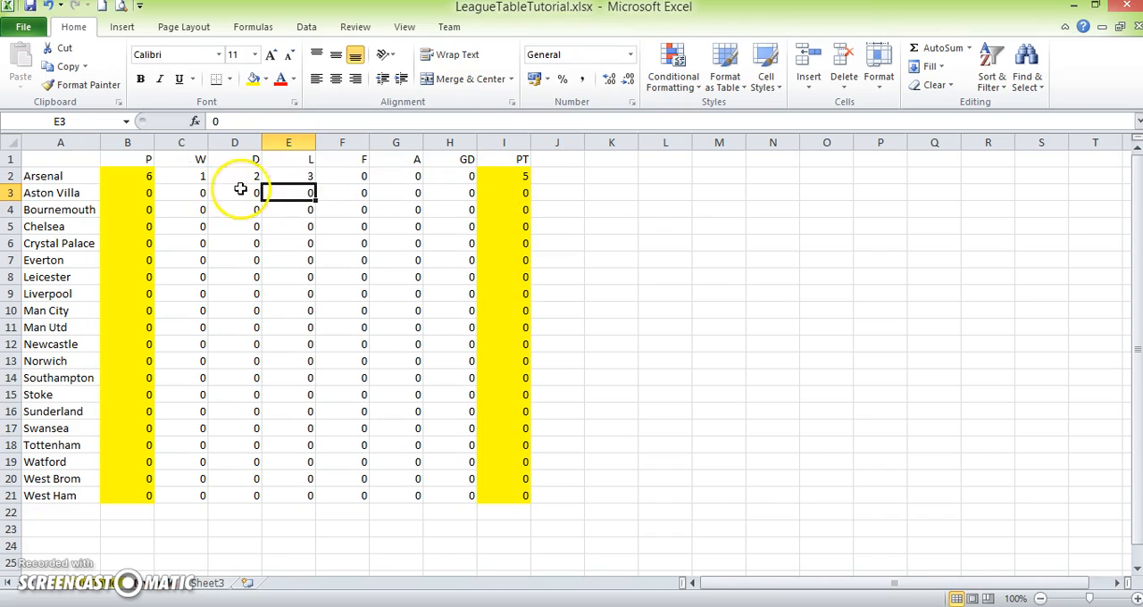
click(189, 176)
click(247, 175)
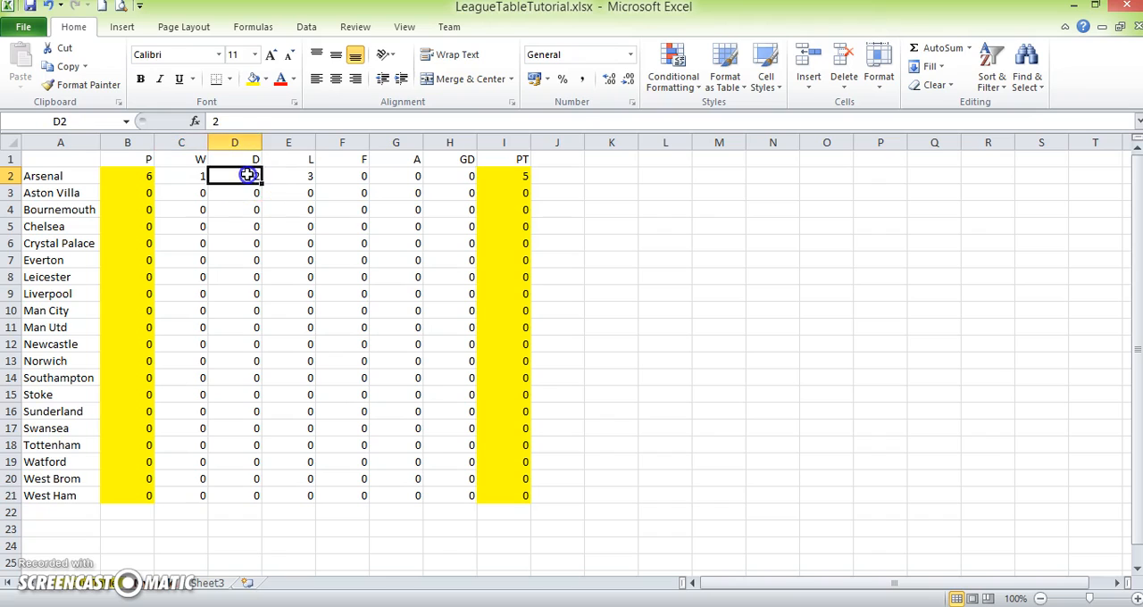
click(499, 175)
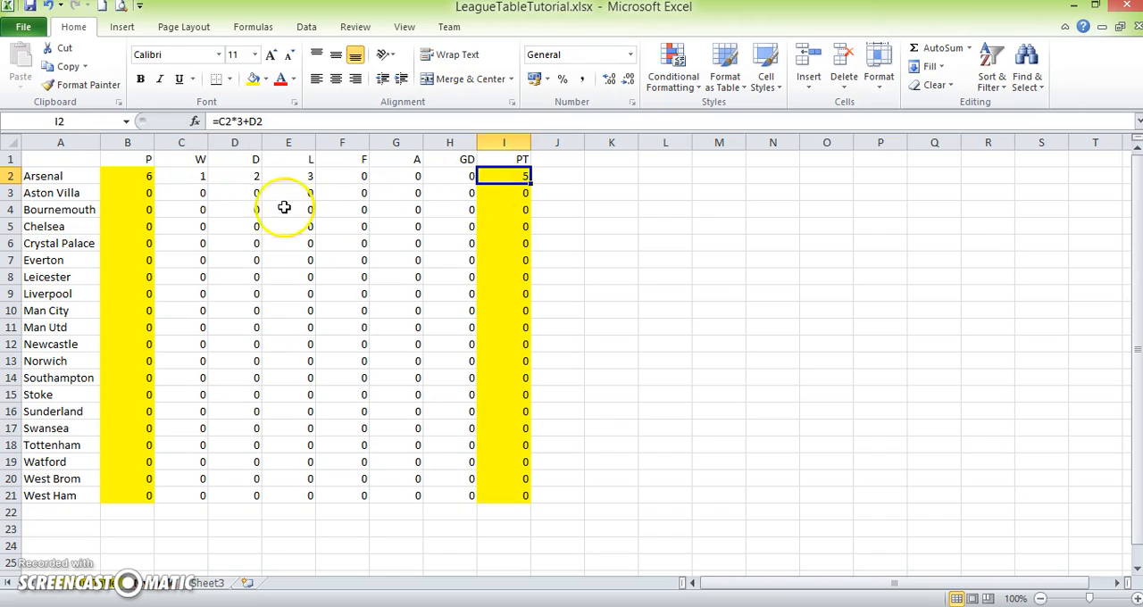
- Reset Arsenal's W, D and L values to 0
click(195, 176)
text(0)
click(245, 175)
text(0)
click(291, 176)
text(0)
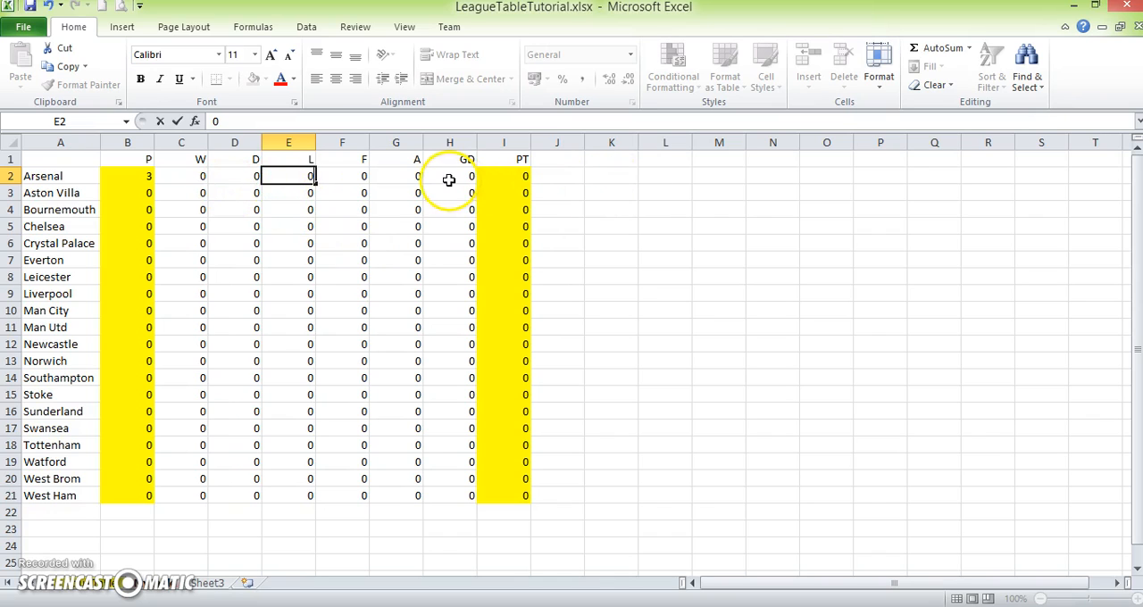
- Enter the goal-difference formula =F2-G2 in Arsenal's GD cell, H2
click(349, 179)
click(405, 176)
click(451, 179)
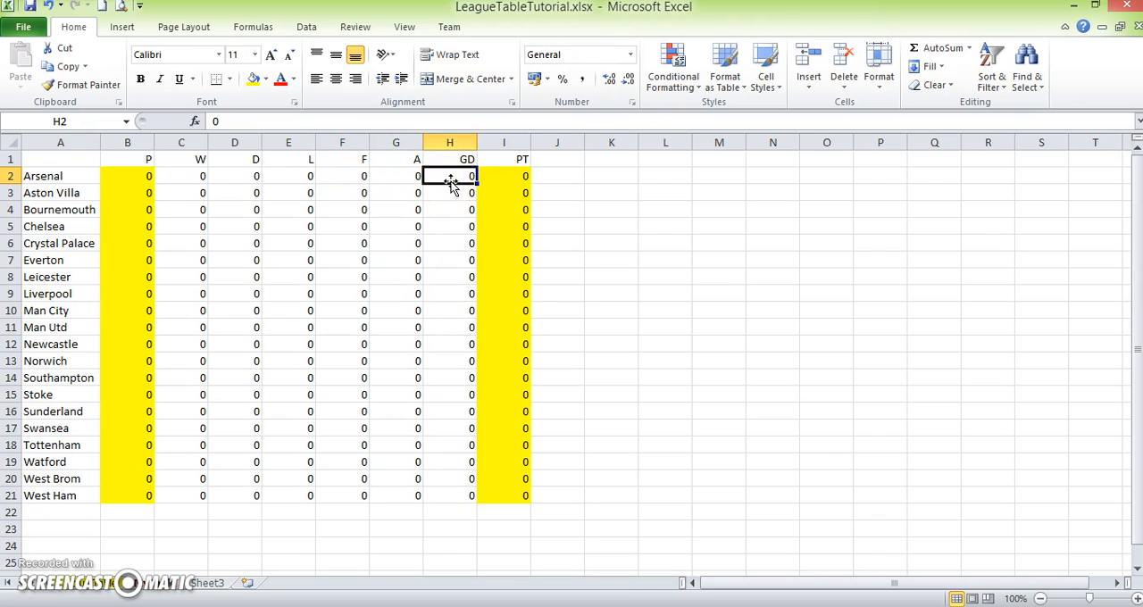
text(=)
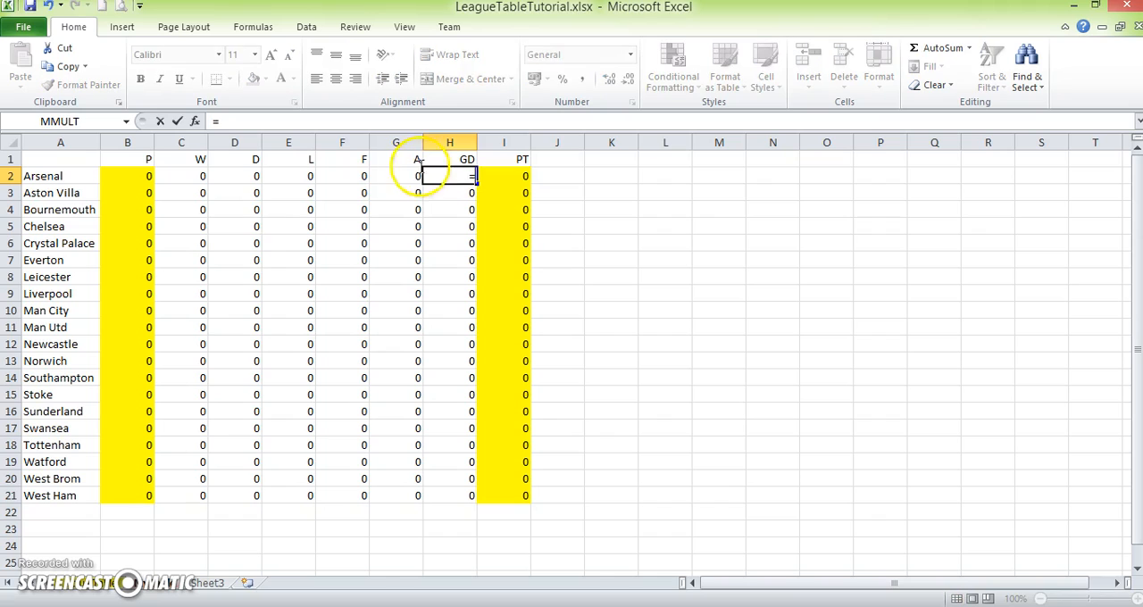
click(345, 176)
text(-)
click(378, 176)
key(Return)
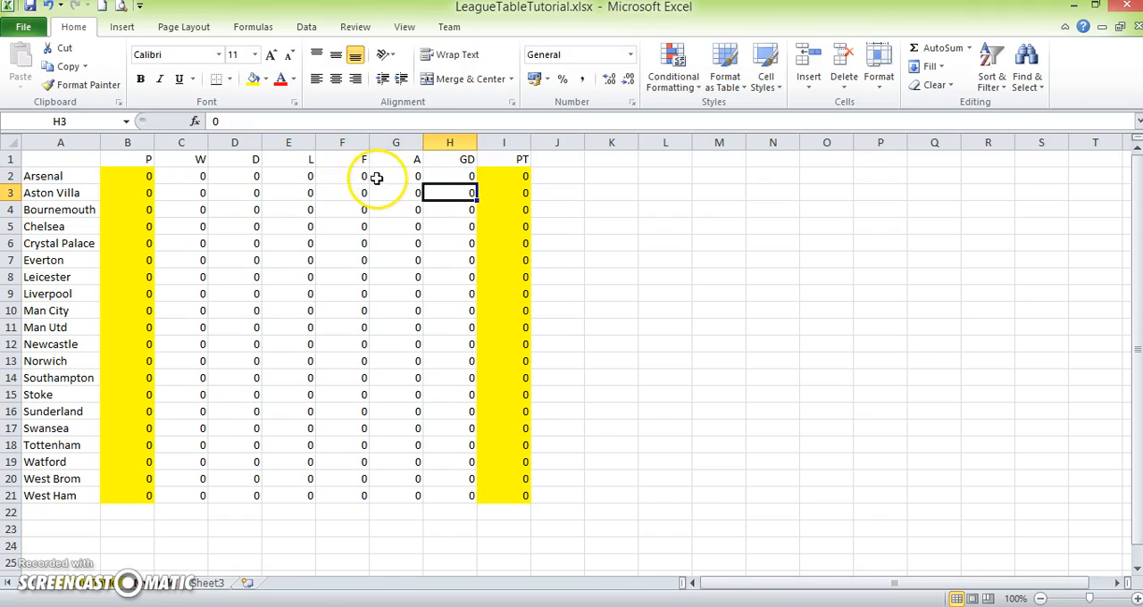
- Fill the goal-difference formula from H2 down to H21 and colour those cells yellow
click(446, 175)
drag(474, 182, 485, 498)
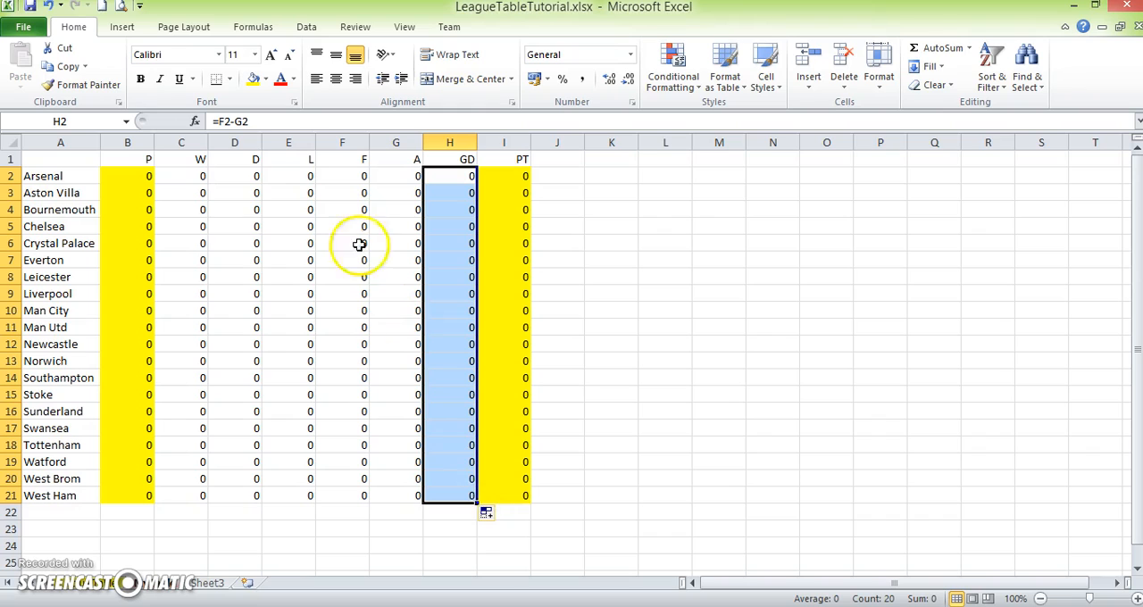
click(255, 78)
click(596, 283)
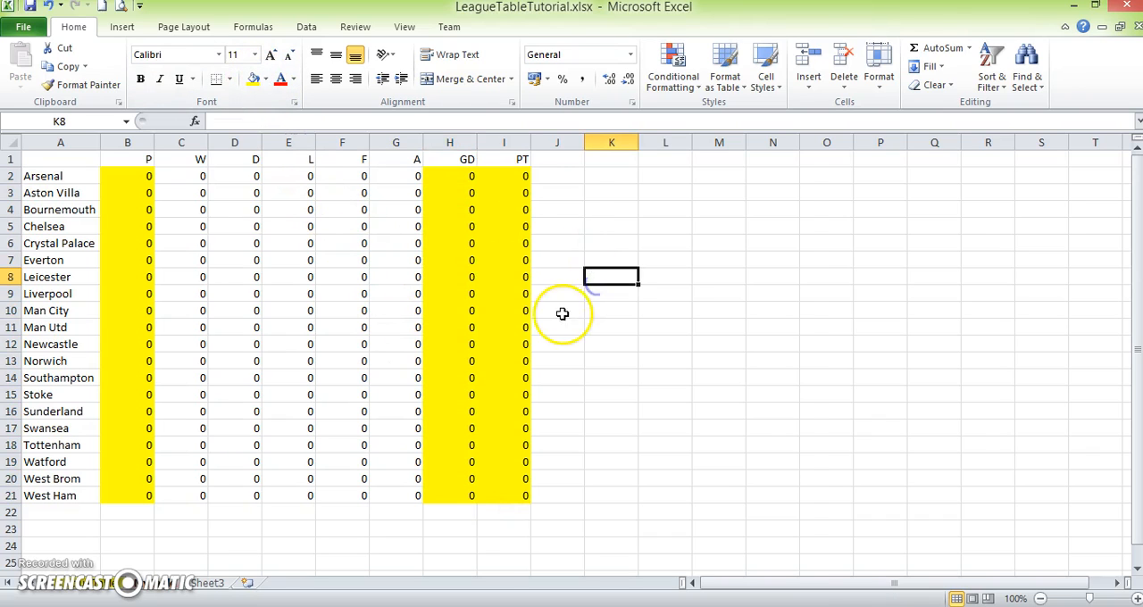
- Test the goal-difference formula by entering 4 goals for and 9 against in Everton's row
click(342, 261)
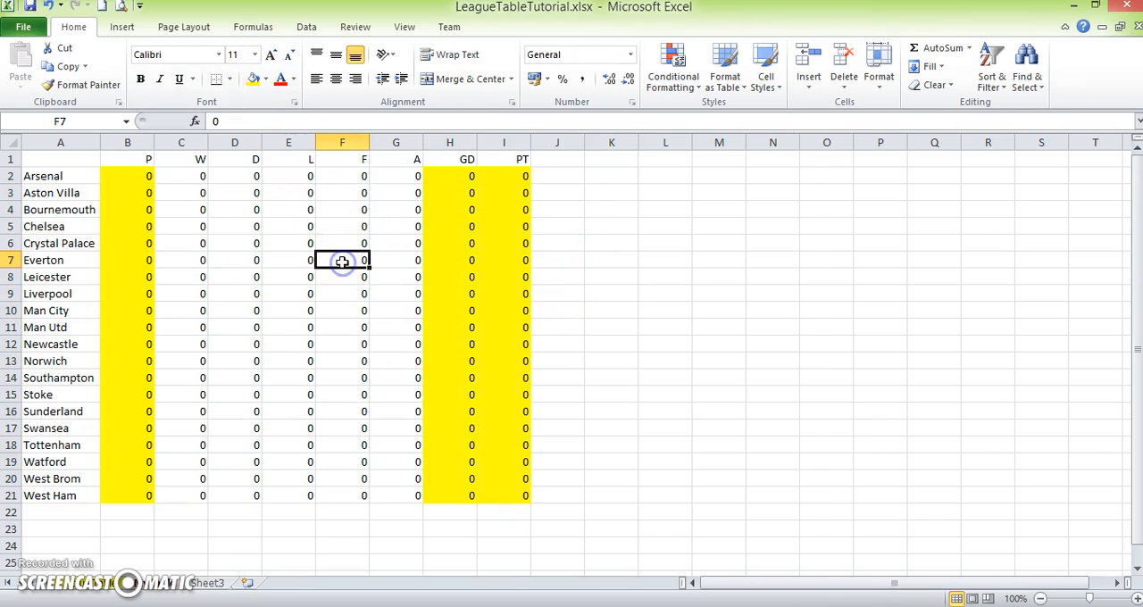
text(4)
key(Tab)
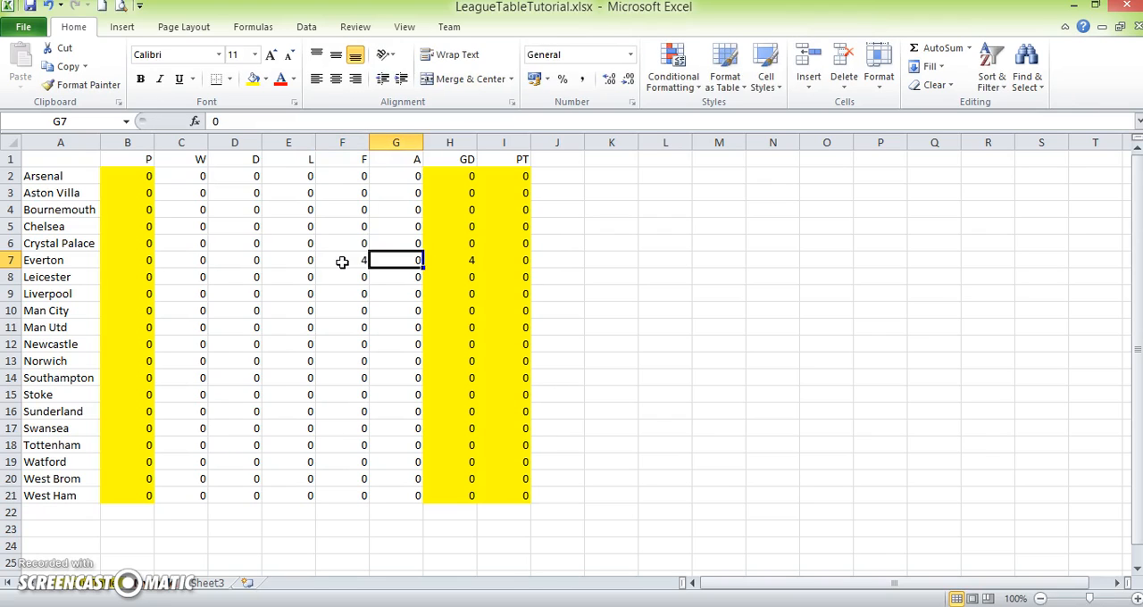
text(9)
key(Return)
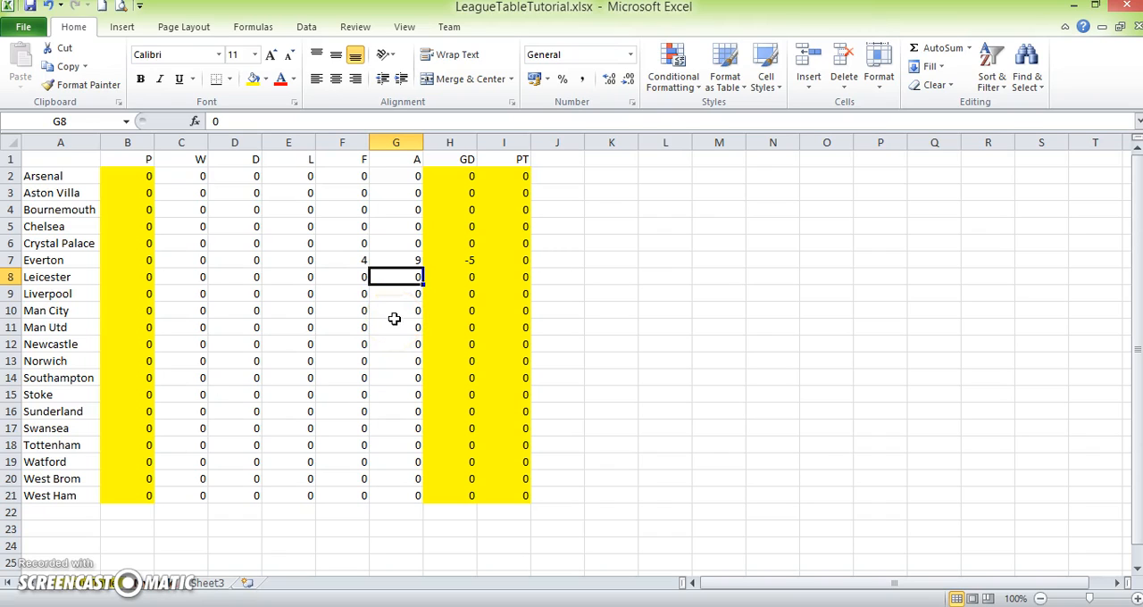
- Test the goal-difference formula in Leicester's row with 4 goals for and 1 against
text(1)
key(Left)
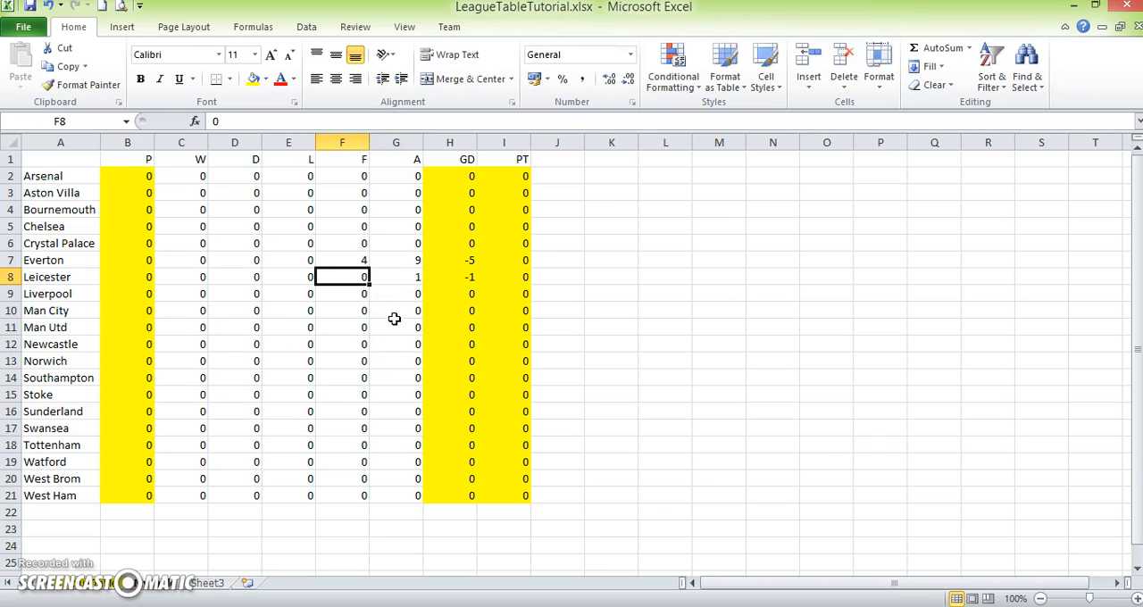
text(4)
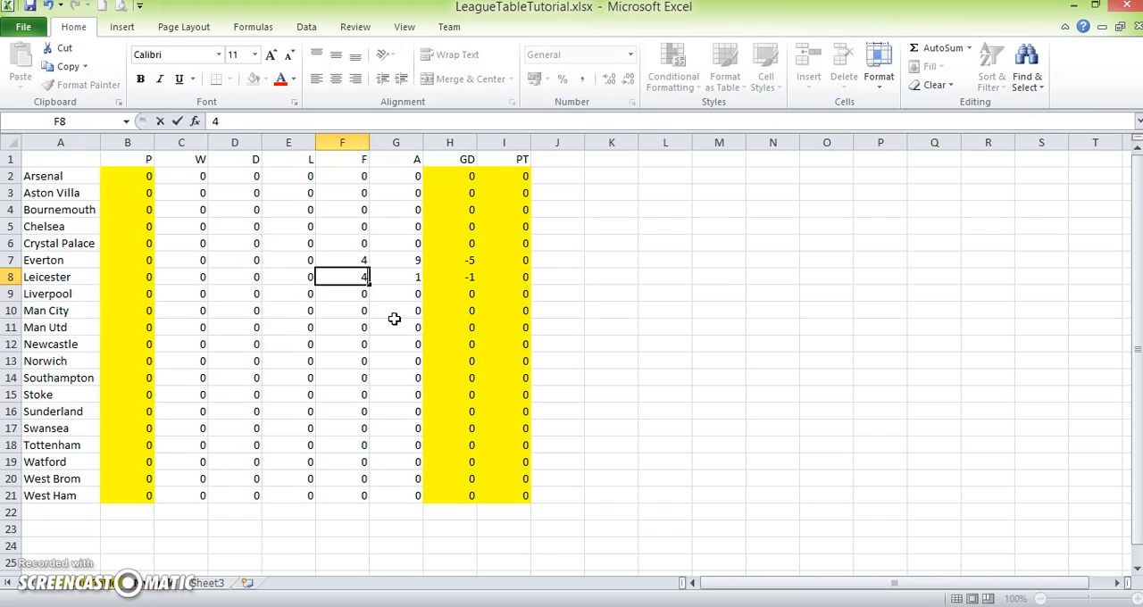
key(Return)
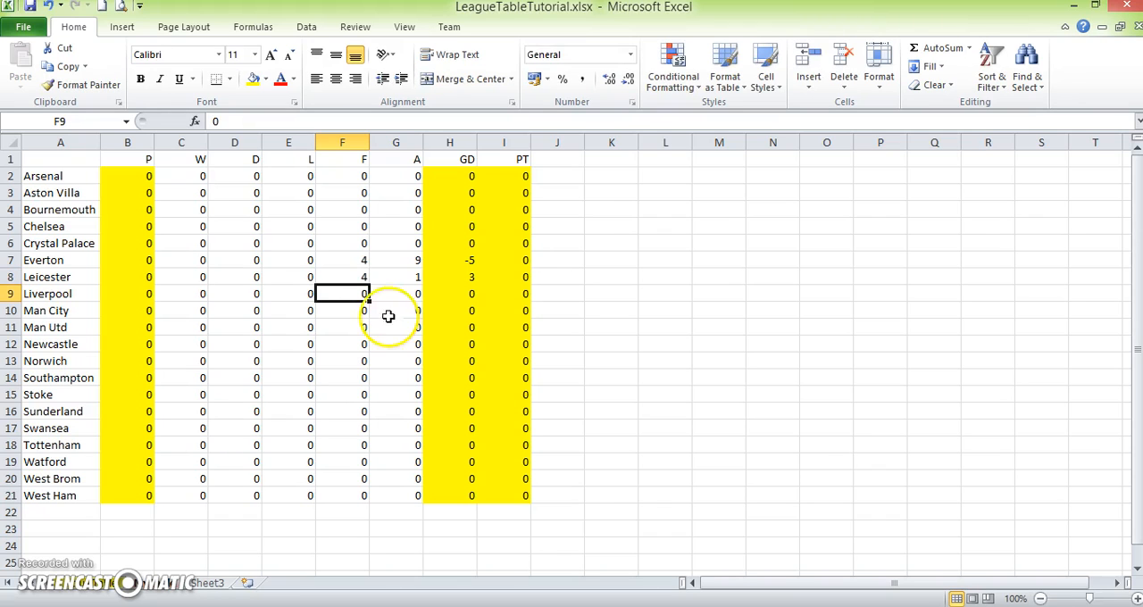
- Reset the F and A values of Everton and Leicester to 0
click(346, 260)
text(0)
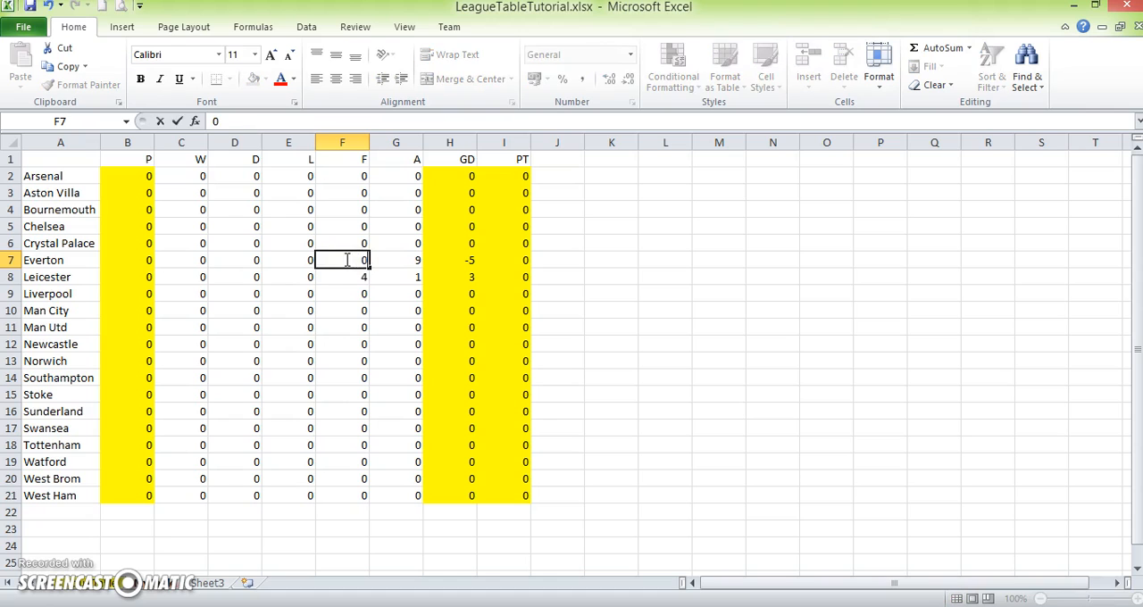
click(364, 280)
click(390, 257)
text(0)
click(390, 280)
text(0)
click(548, 313)
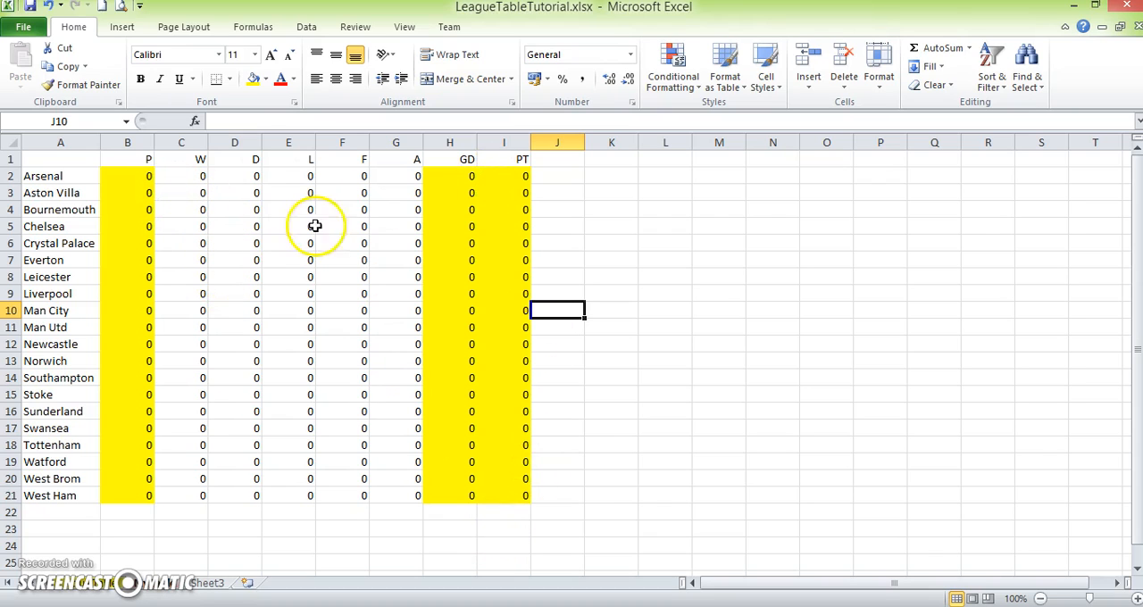
- Copy the W, D, L, F and A figures in C2:G21 of the completed league sheet into the same range of the formula sheet
drag(187, 176, 413, 498)
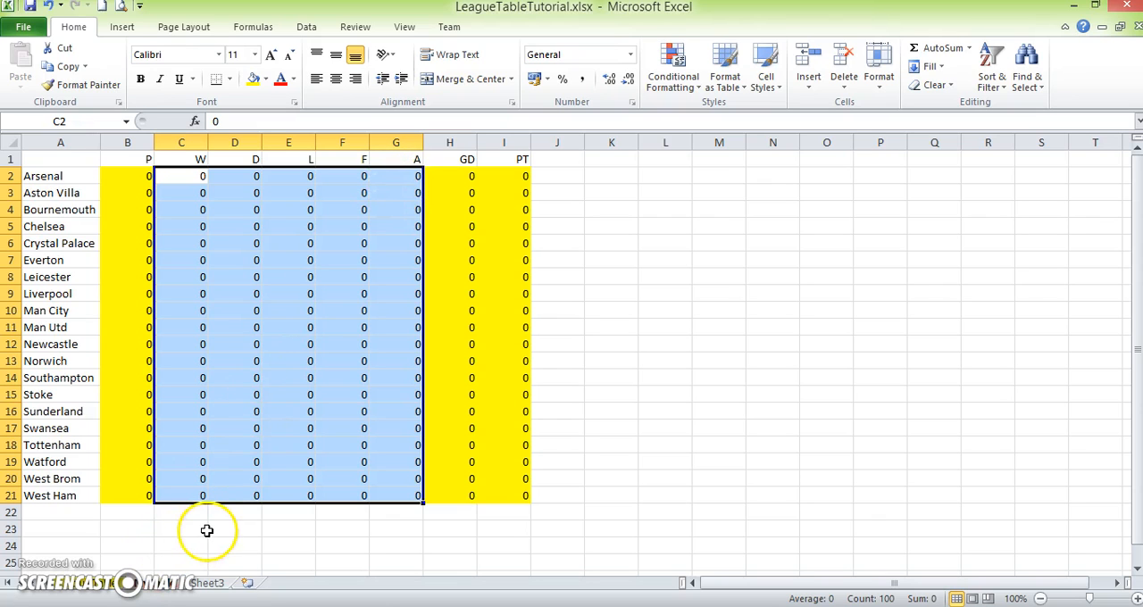
drag(61, 176, 64, 498)
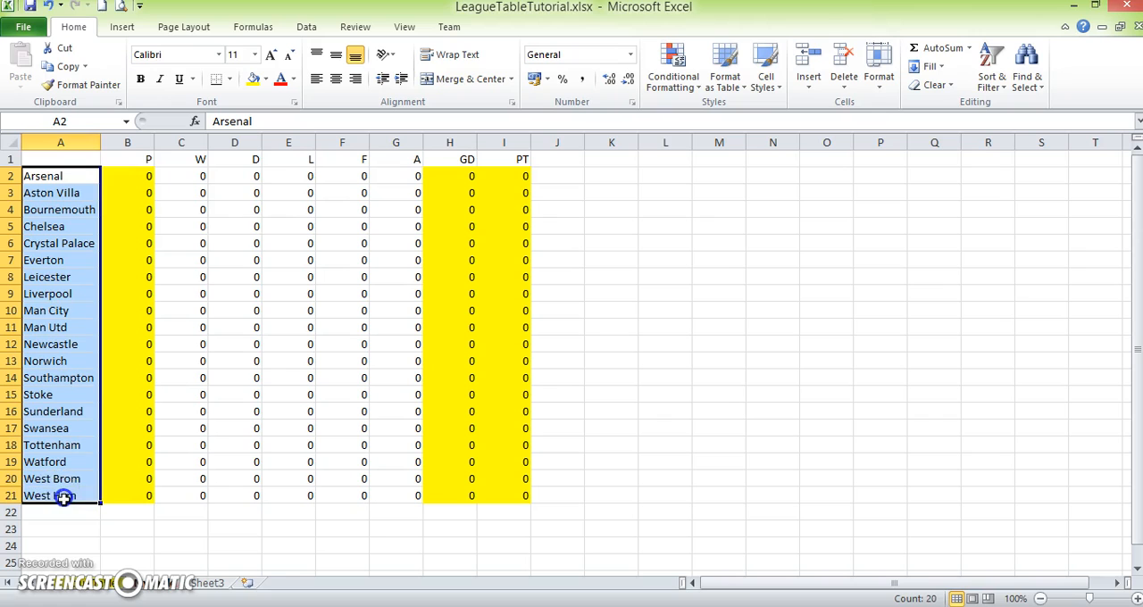
click(107, 585)
drag(202, 181, 423, 495)
key(ctrl+c)
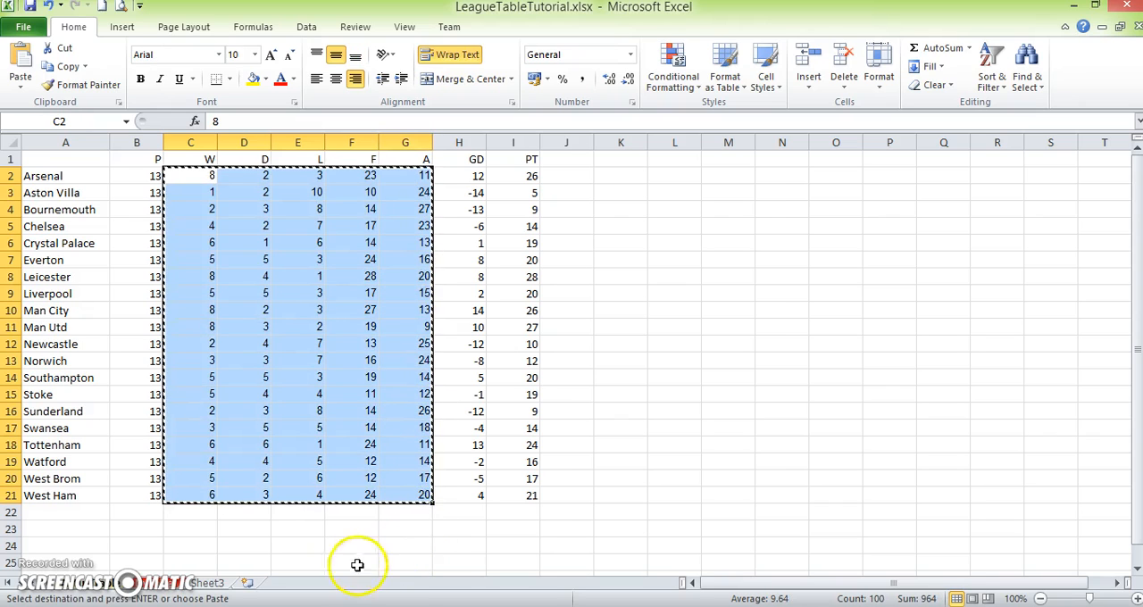
click(152, 582)
drag(194, 180, 398, 496)
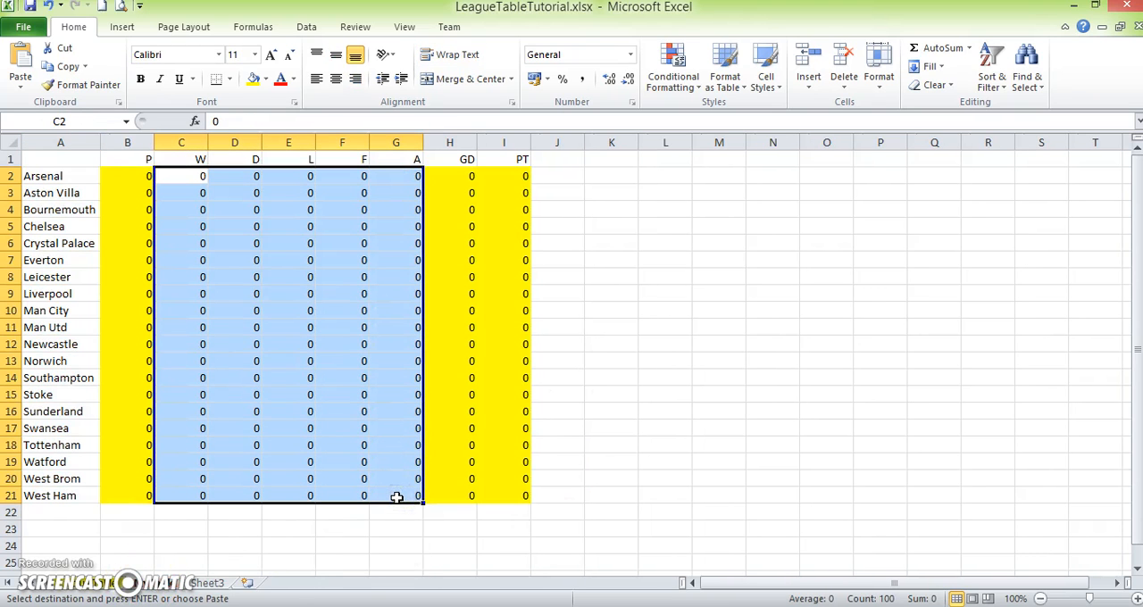
key(ctrl+v)
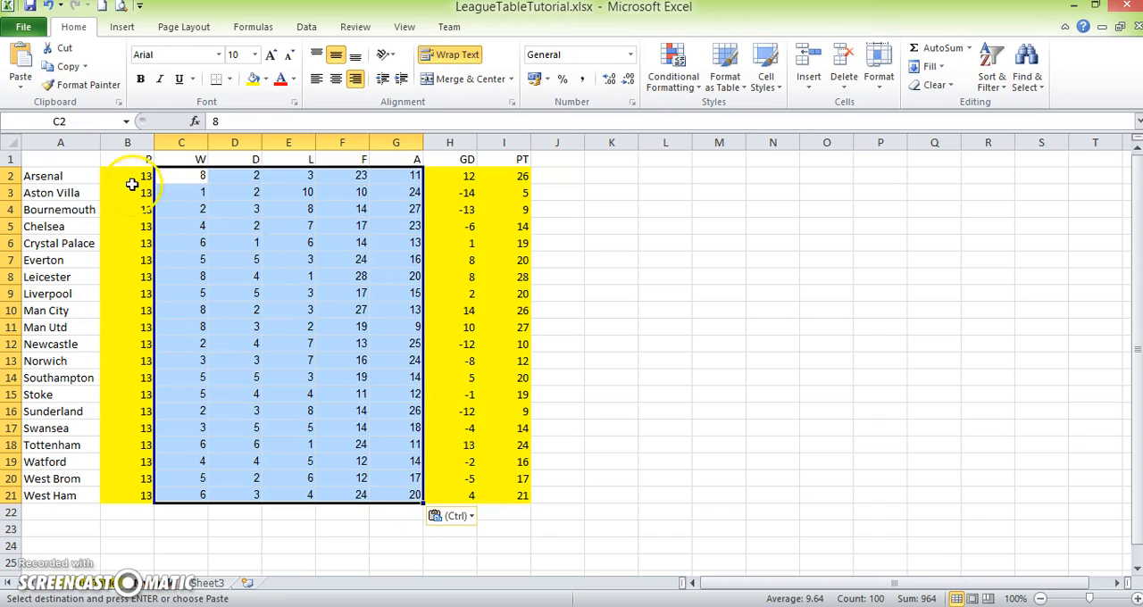
- Check the calculated games-played column B2:B21 and switch back to the completed league sheet for comparison
click(565, 213)
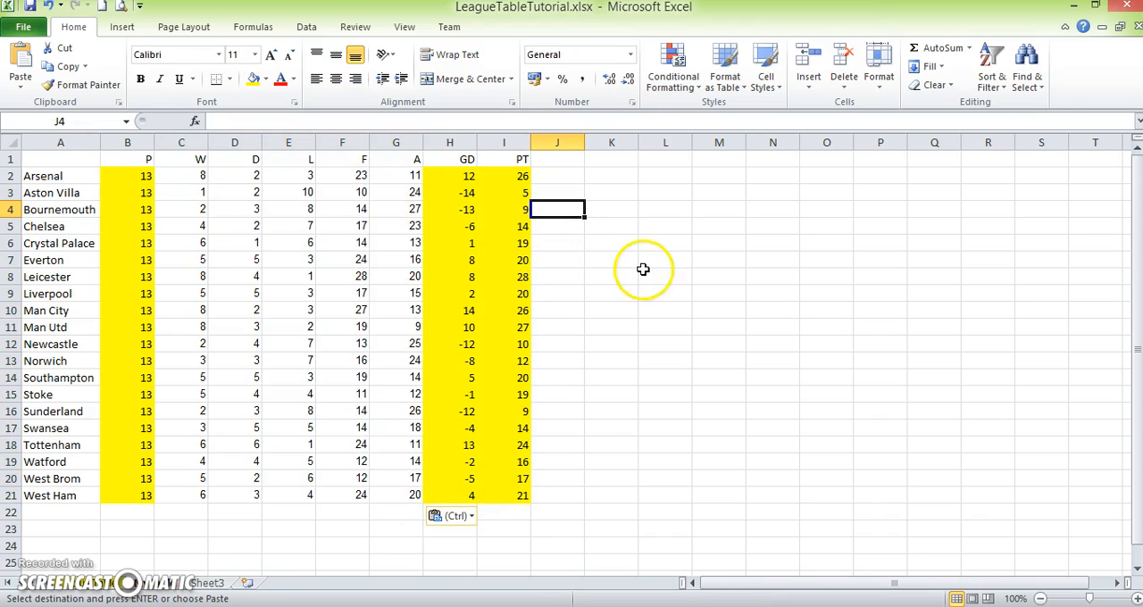
drag(130, 176, 145, 496)
click(635, 258)
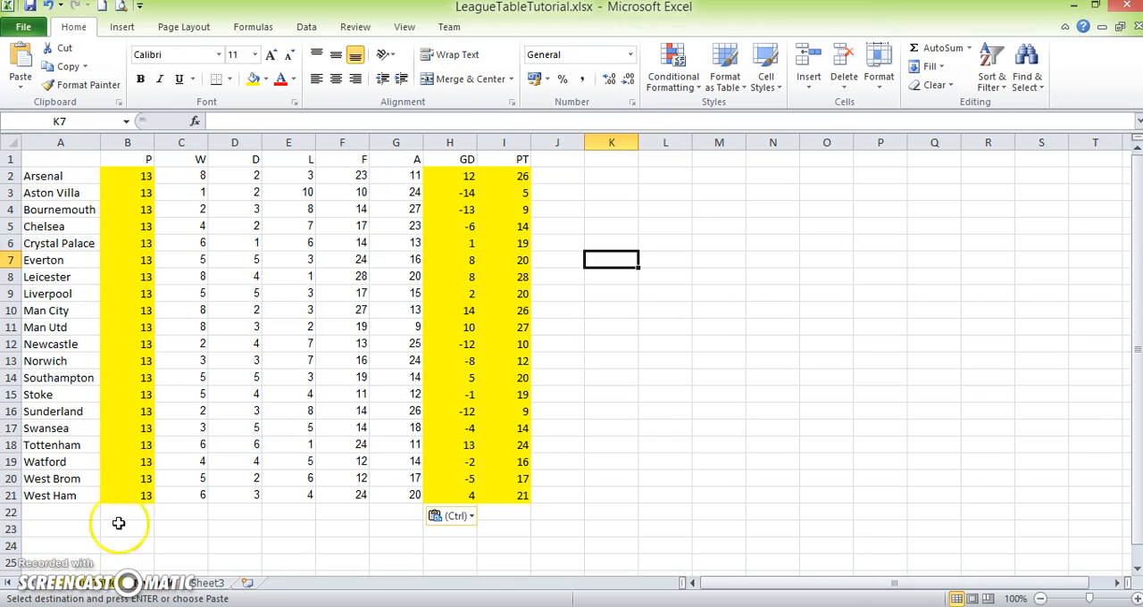
key(ctrl+z)
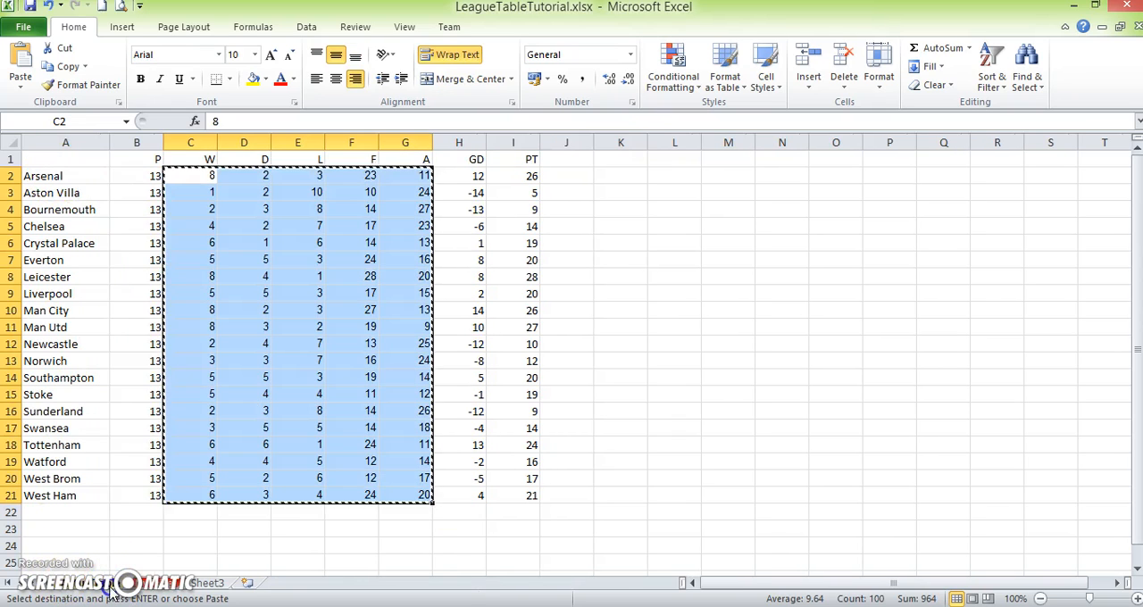
- Set up a three-level custom sort of A1:I21 by PT, GD and F
click(85, 161)
drag(90, 158, 536, 480)
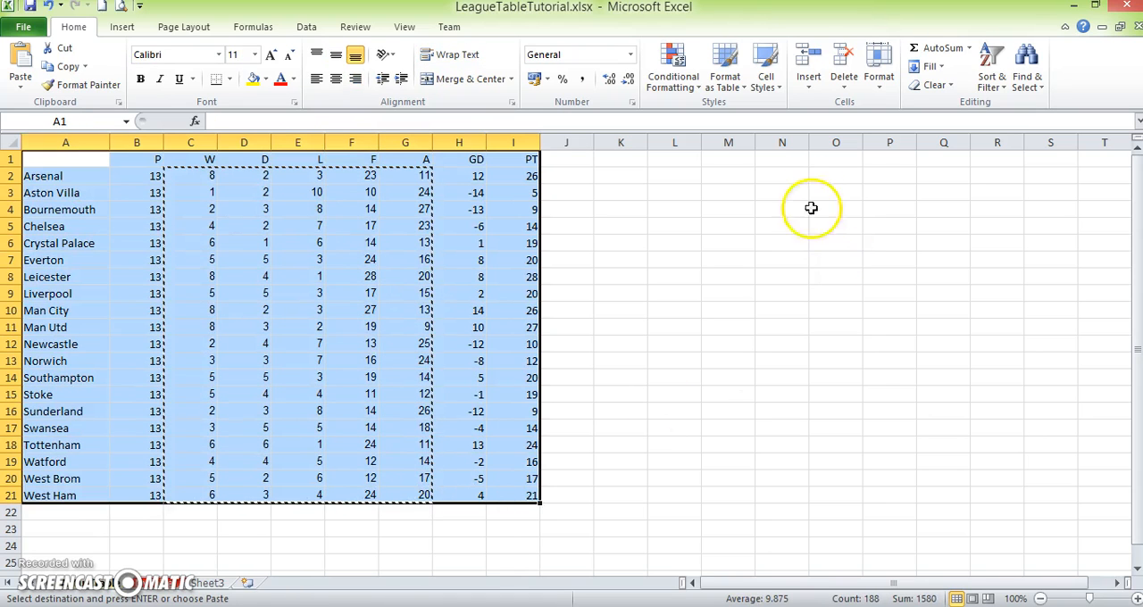
click(994, 92)
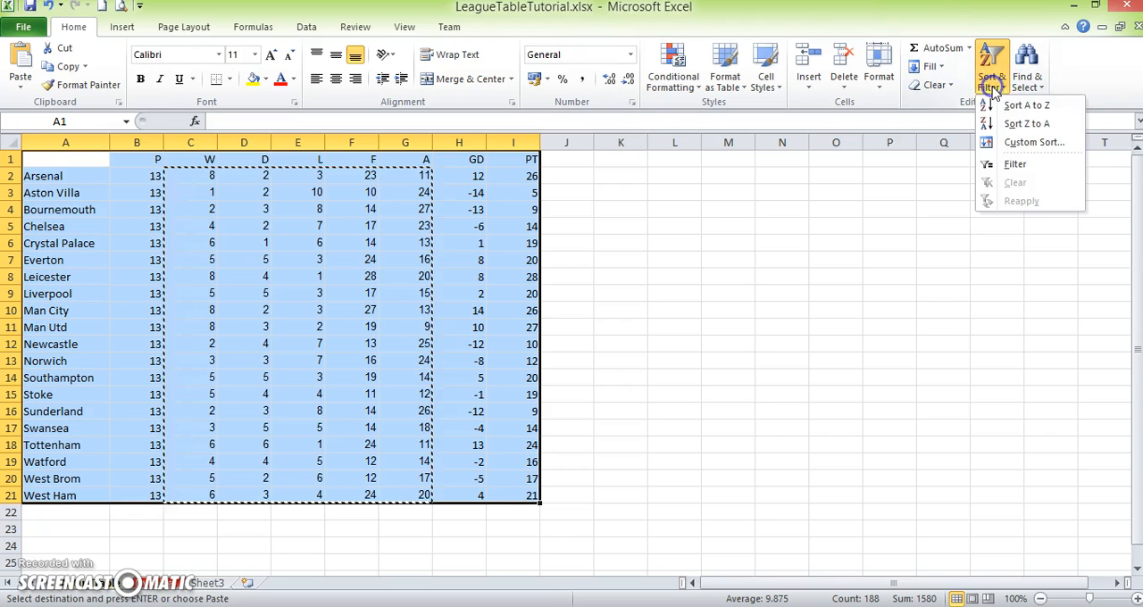
click(1021, 142)
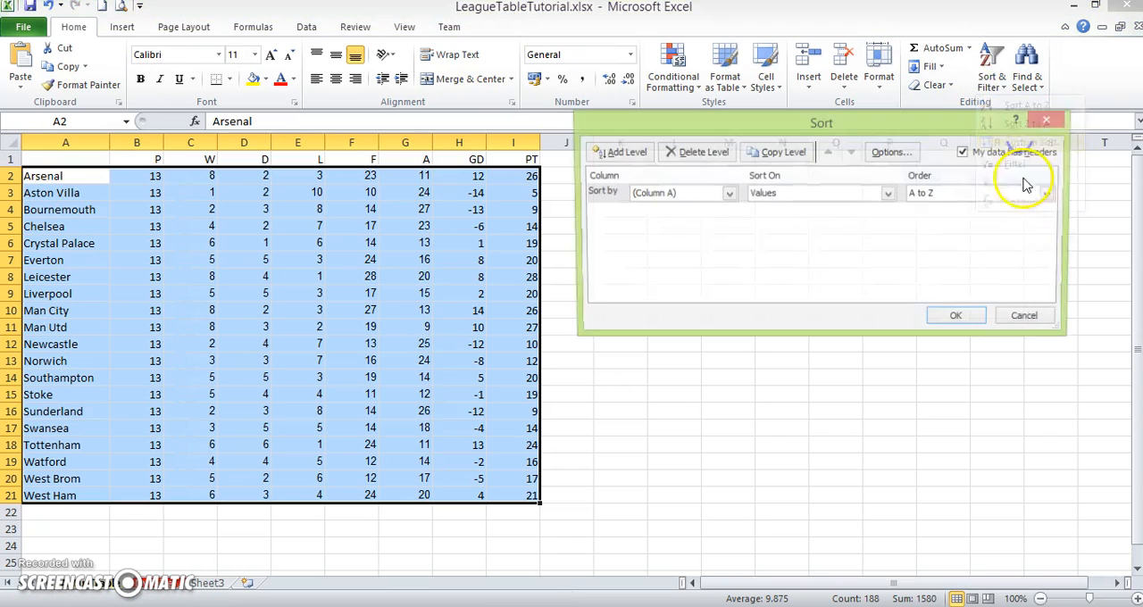
click(616, 151)
click(616, 151)
click(729, 195)
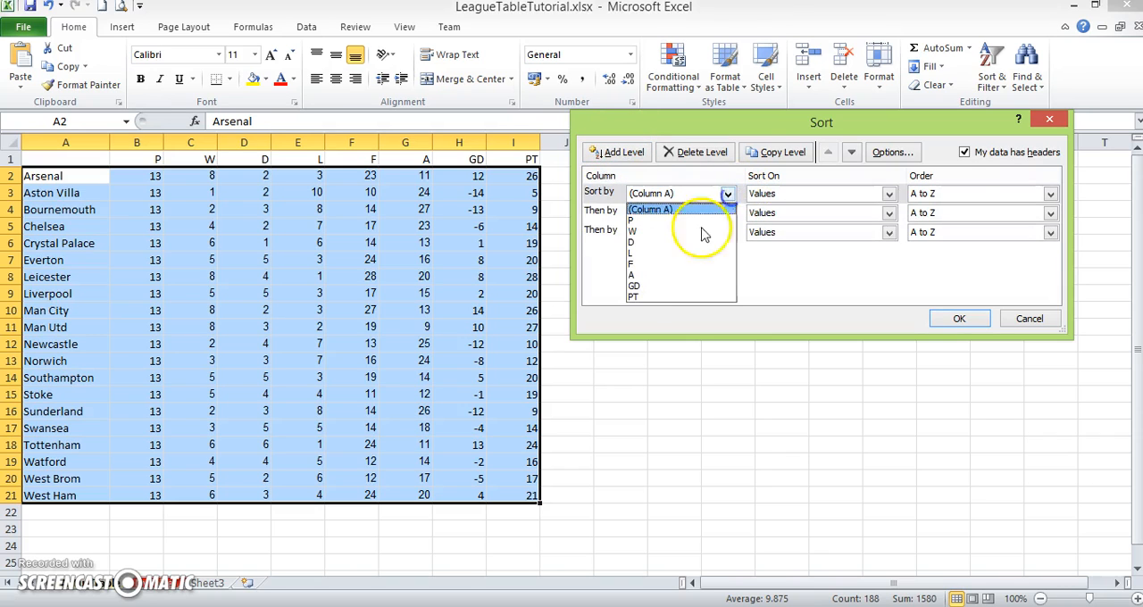
click(635, 298)
click(728, 213)
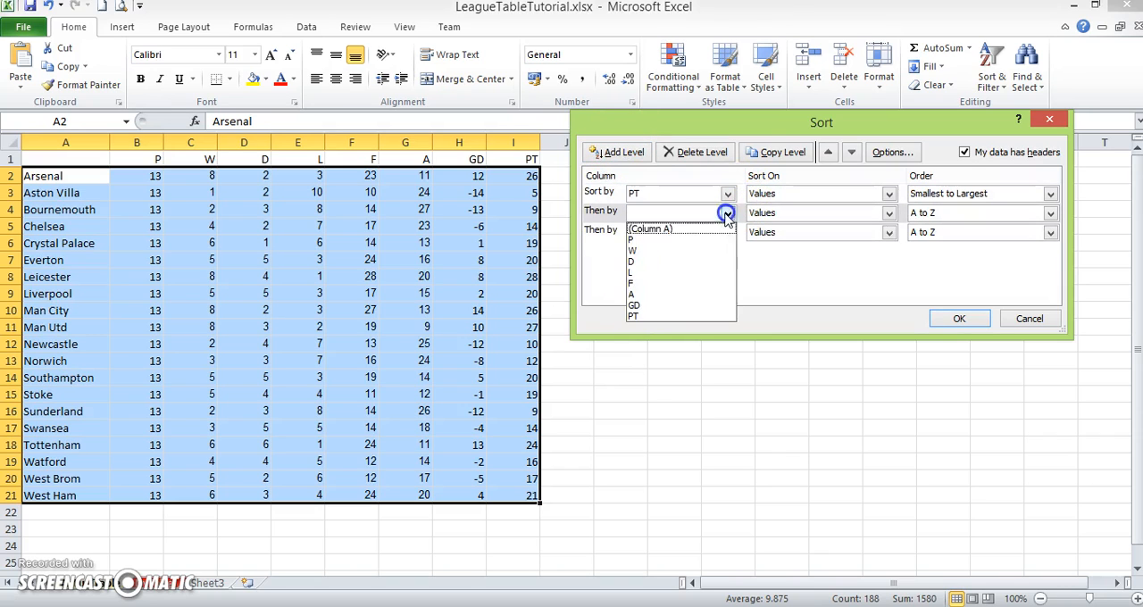
click(652, 304)
click(727, 232)
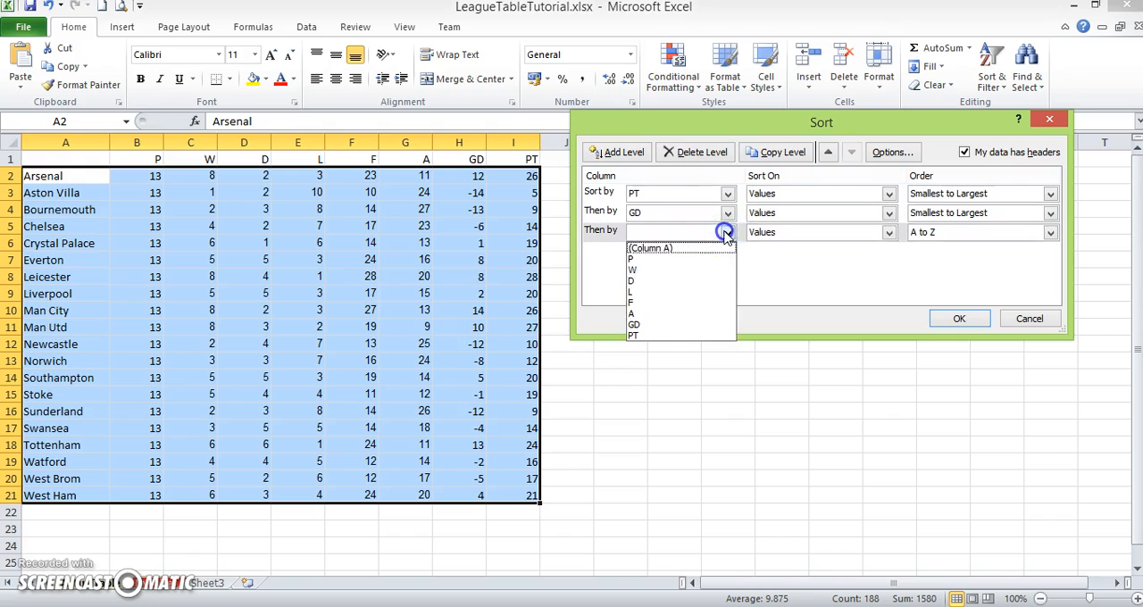
click(639, 304)
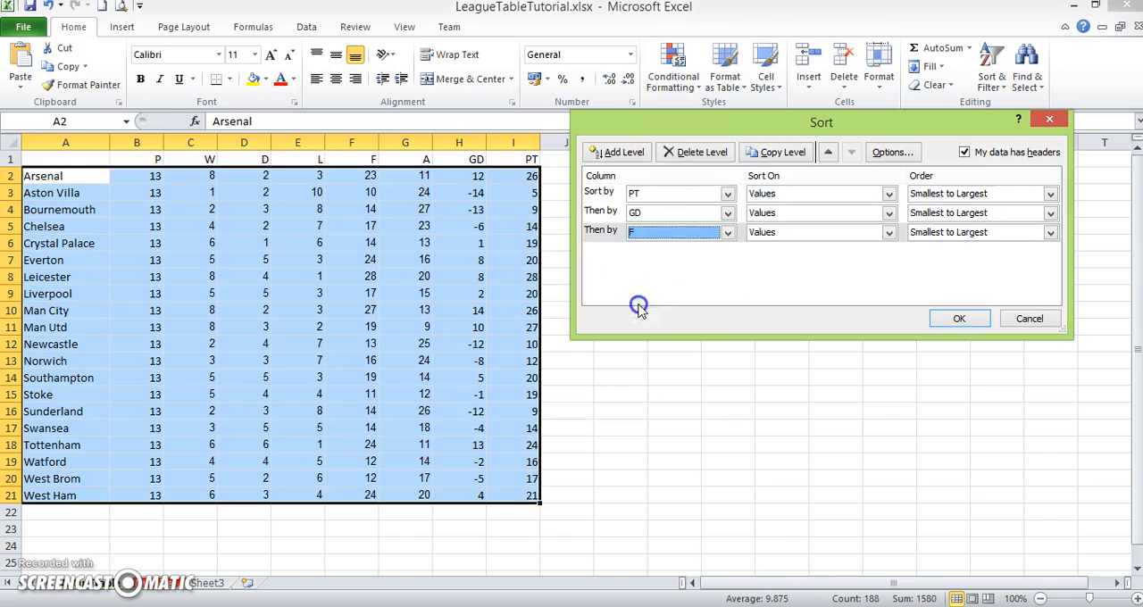
- Order the PT, GD and F sort levels from Largest to Smallest and apply the sort
click(1050, 194)
click(1040, 221)
click(1050, 212)
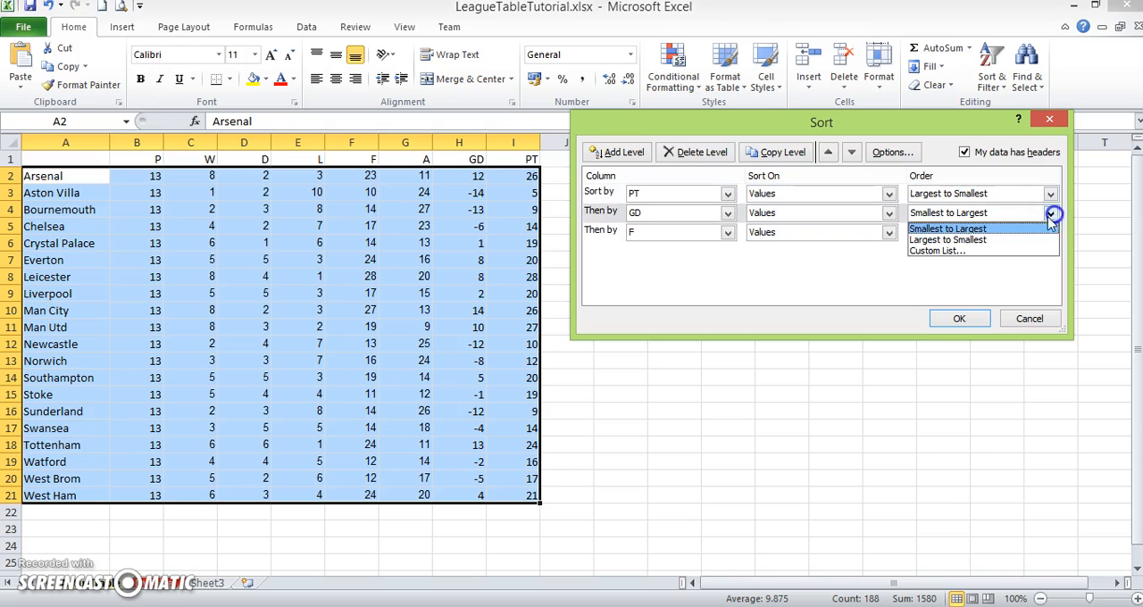
click(1014, 241)
click(1050, 233)
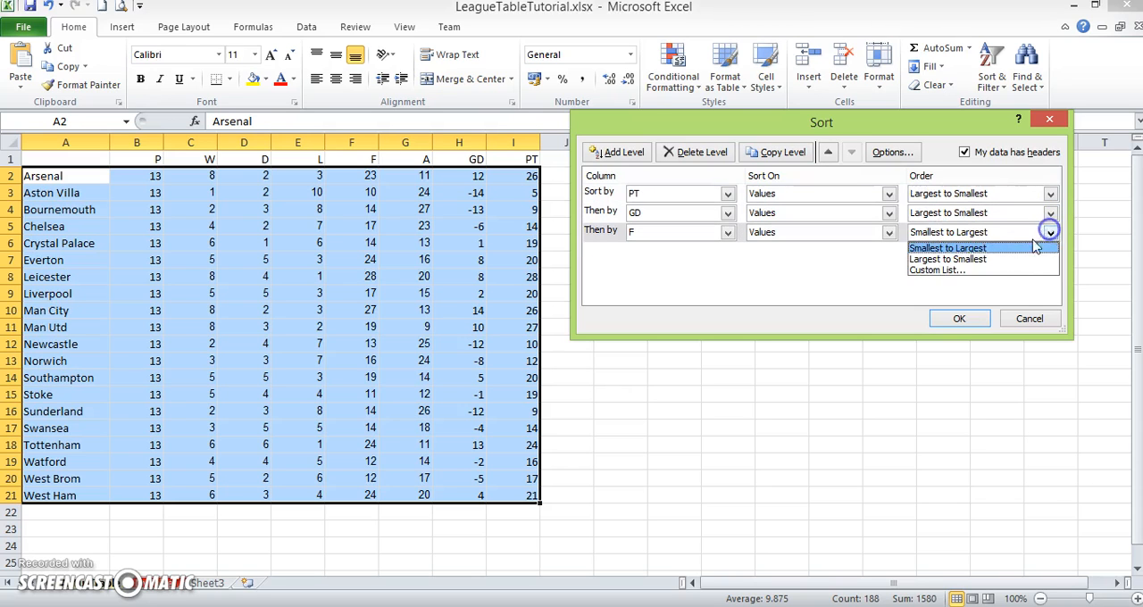
click(1011, 260)
click(952, 318)
click(823, 376)
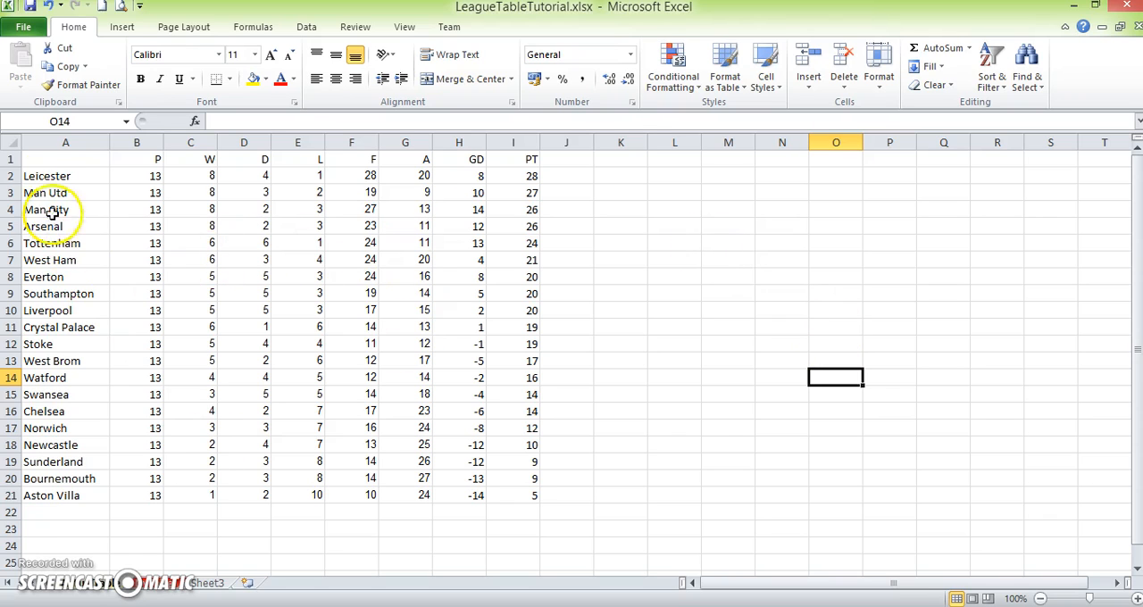
- Check the sorted team order in column A and switch to the sheet with the yellow columns
drag(51, 260, 51, 428)
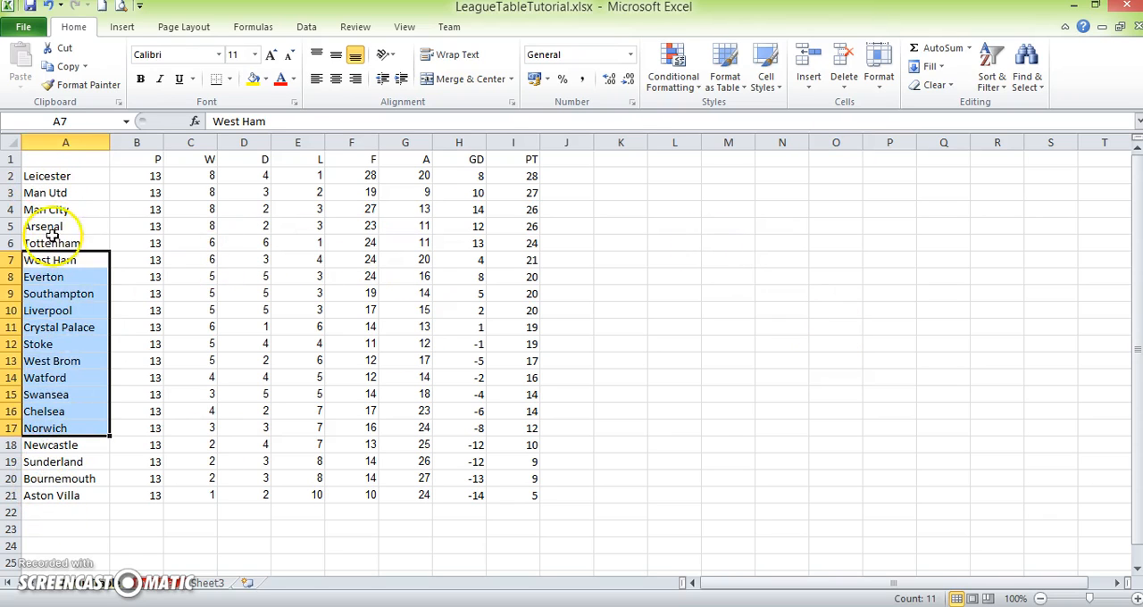
click(46, 177)
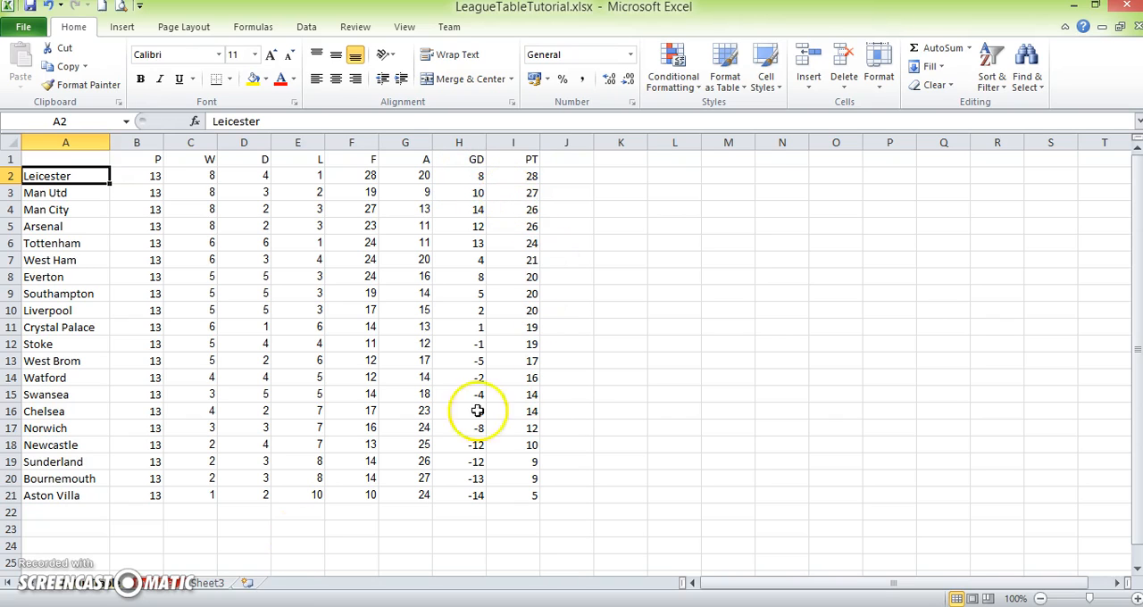
click(166, 588)
click(704, 360)
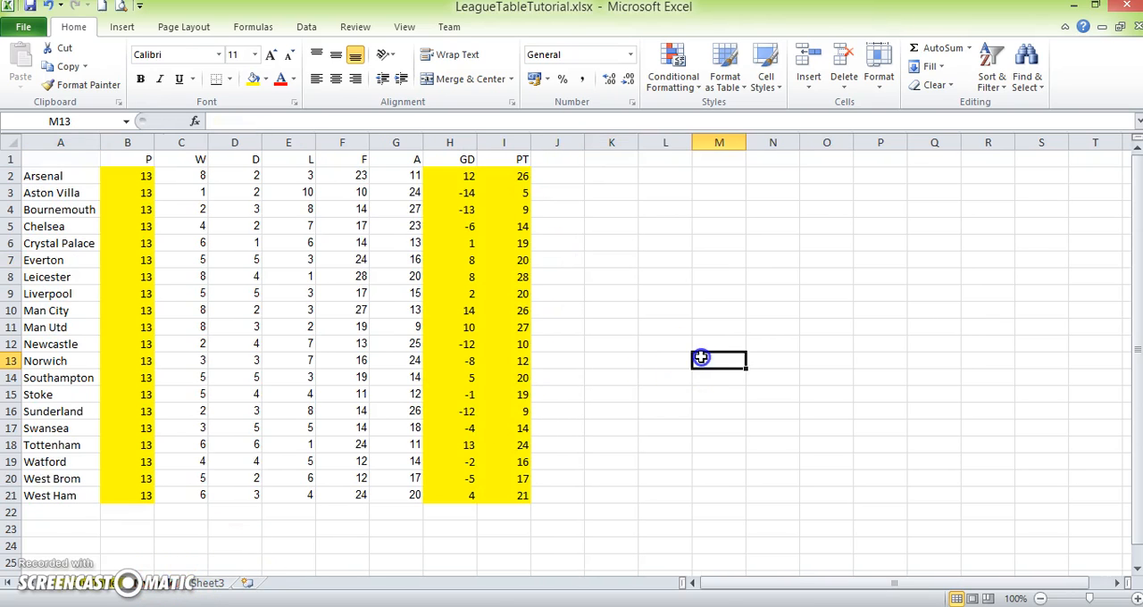
- Set up a custom sort of A1:I21 on the yellow-highlighted sheet by PT, GD and F
click(50, 160)
drag(49, 162, 496, 491)
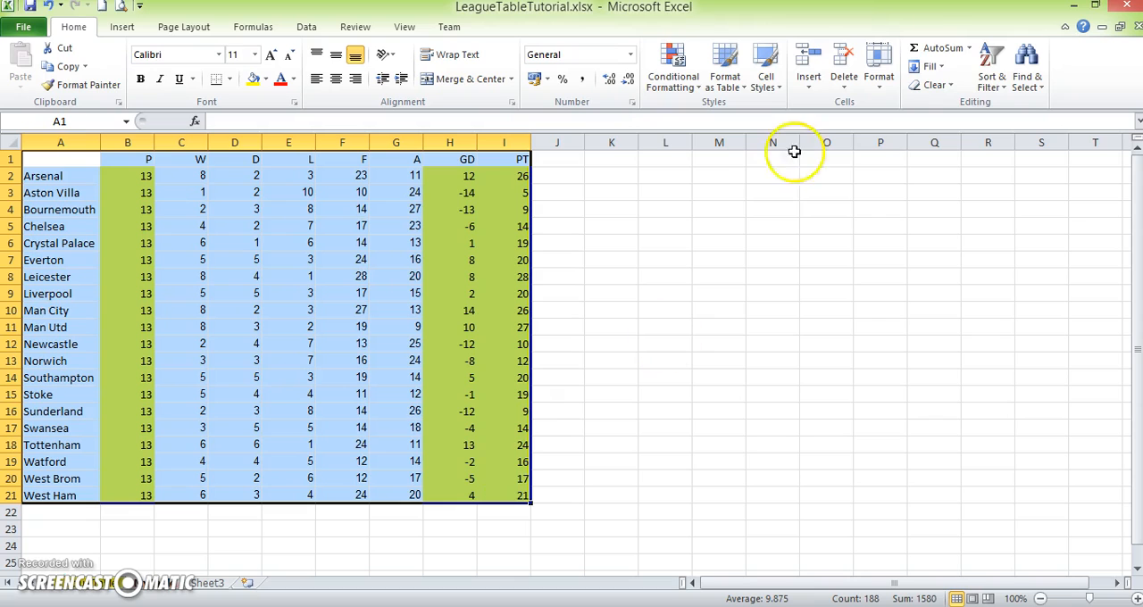
click(991, 71)
click(1024, 146)
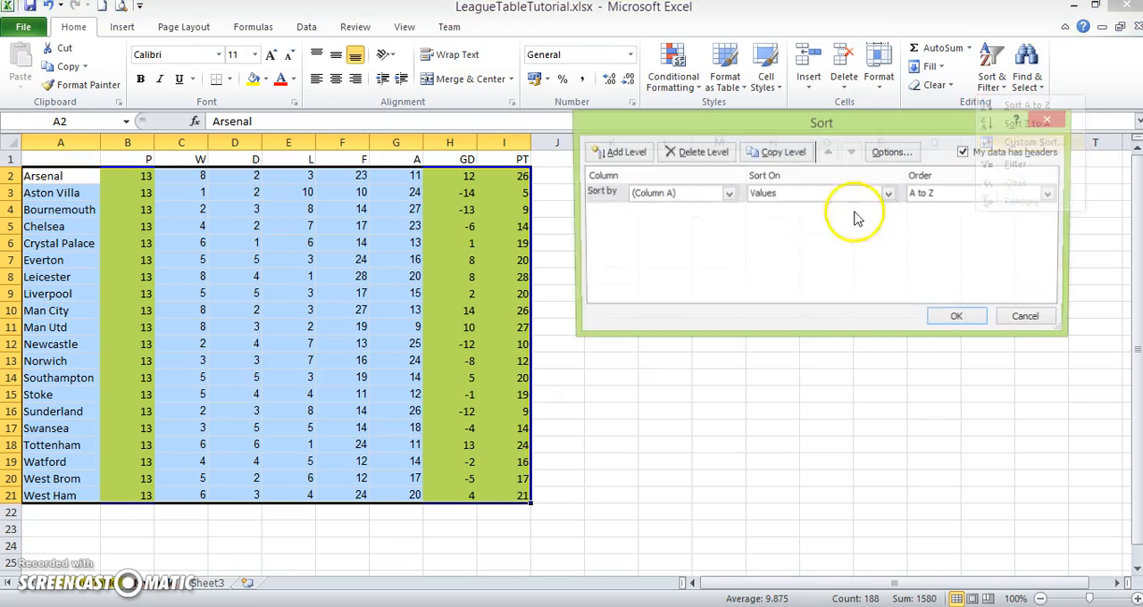
click(623, 152)
click(623, 152)
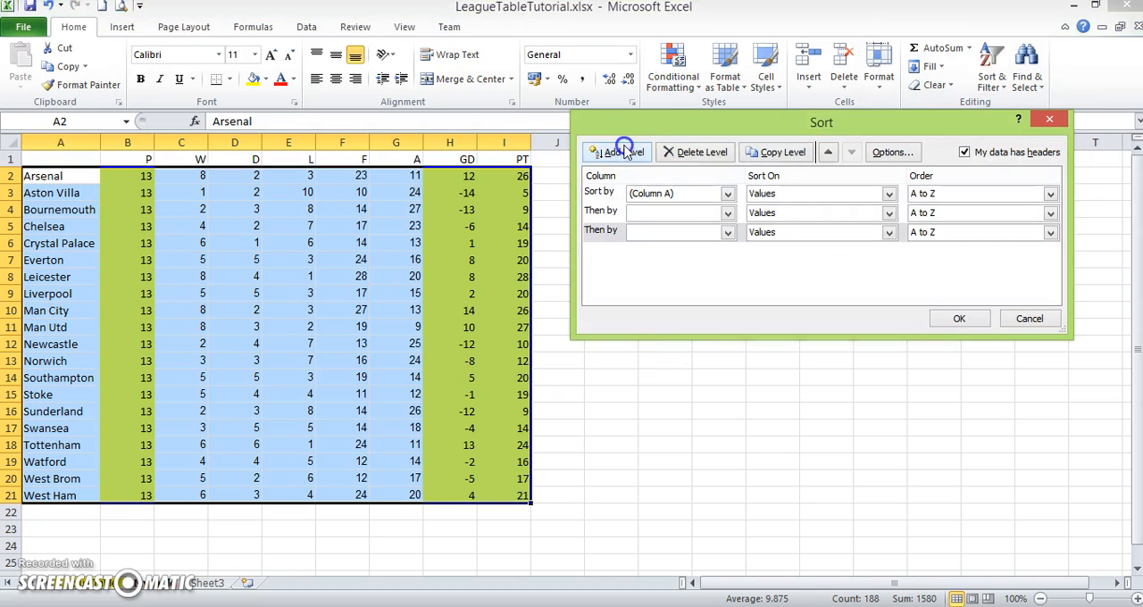
click(727, 194)
click(640, 296)
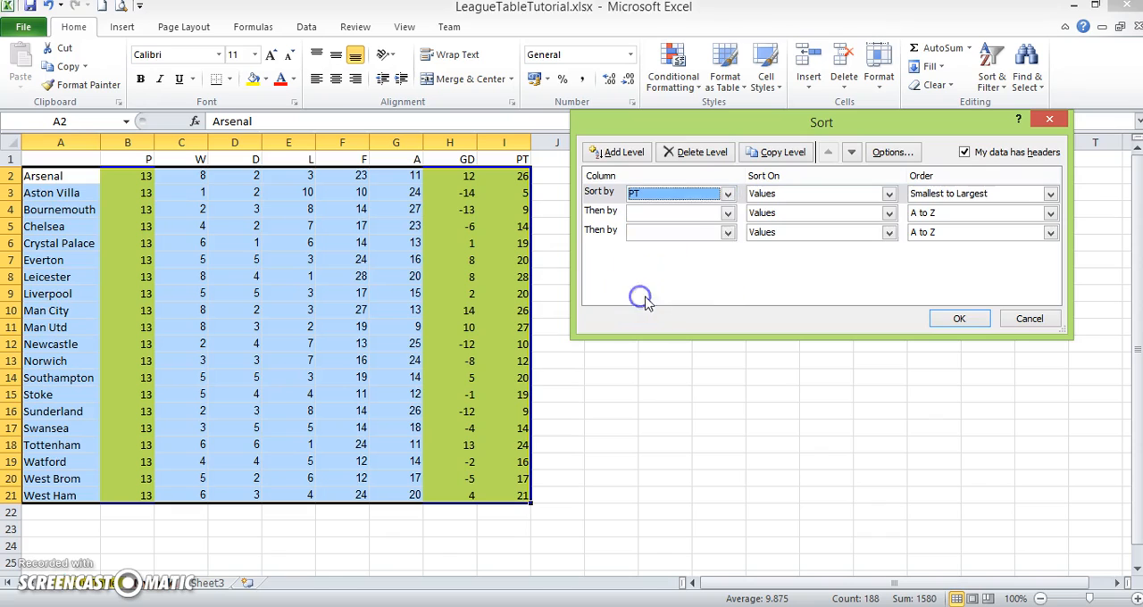
click(728, 213)
click(632, 306)
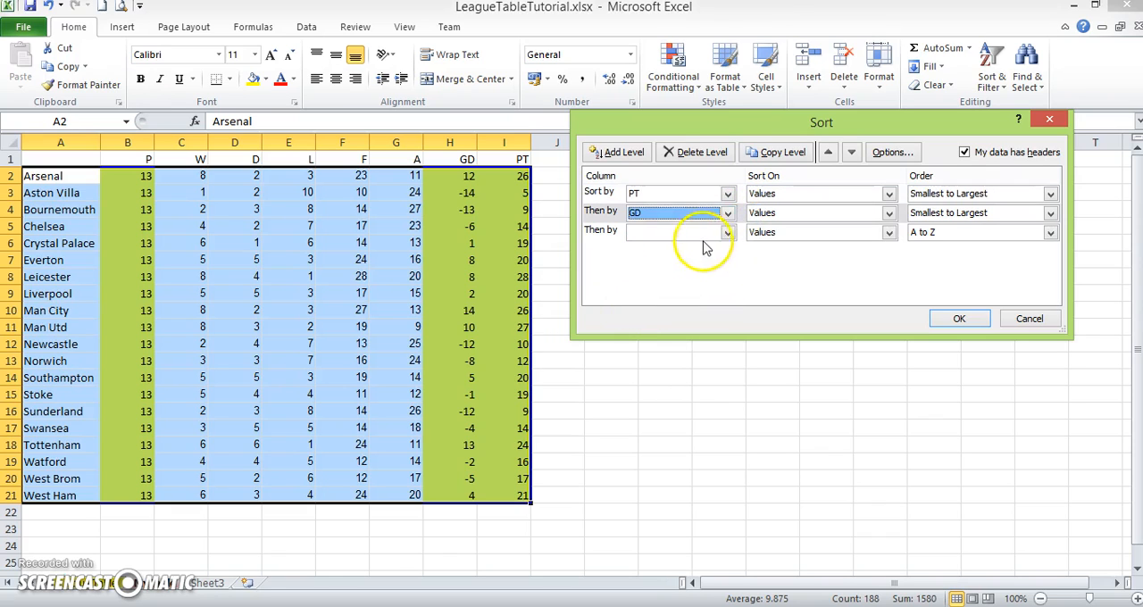
click(728, 232)
click(643, 296)
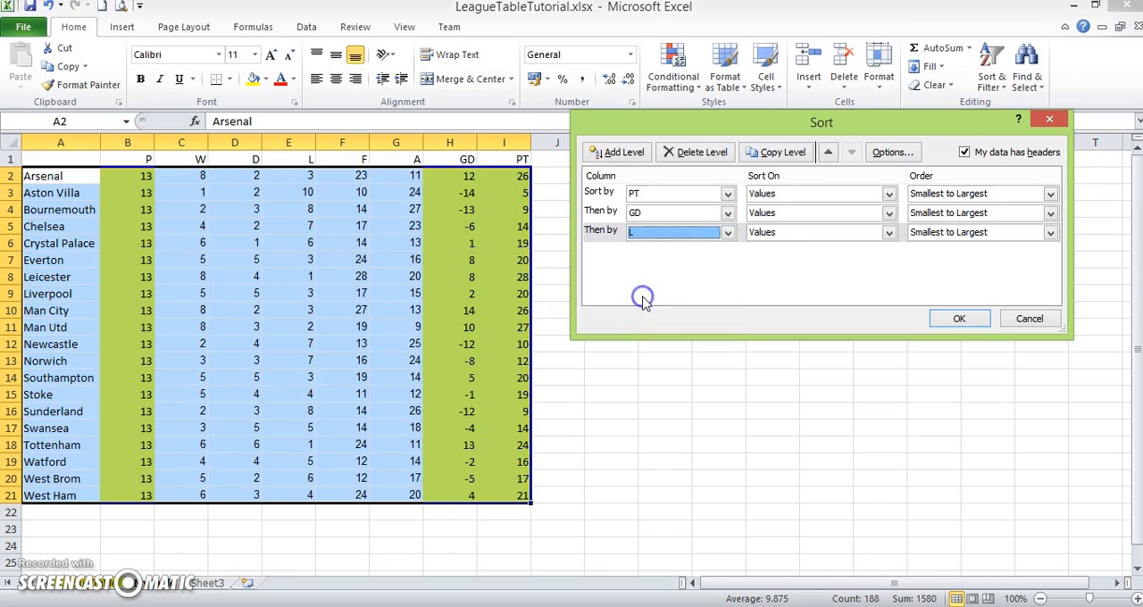
click(727, 232)
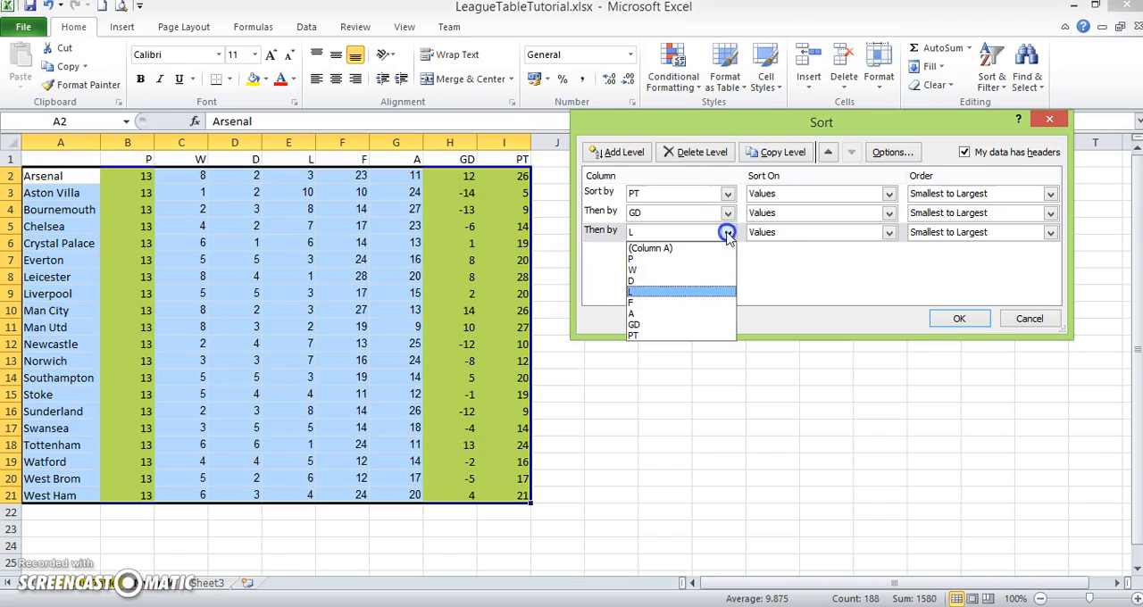
click(670, 306)
- Set all three sort levels to Largest to Smallest and sort the highlighted table
click(1050, 194)
click(1036, 221)
click(1046, 214)
click(1023, 240)
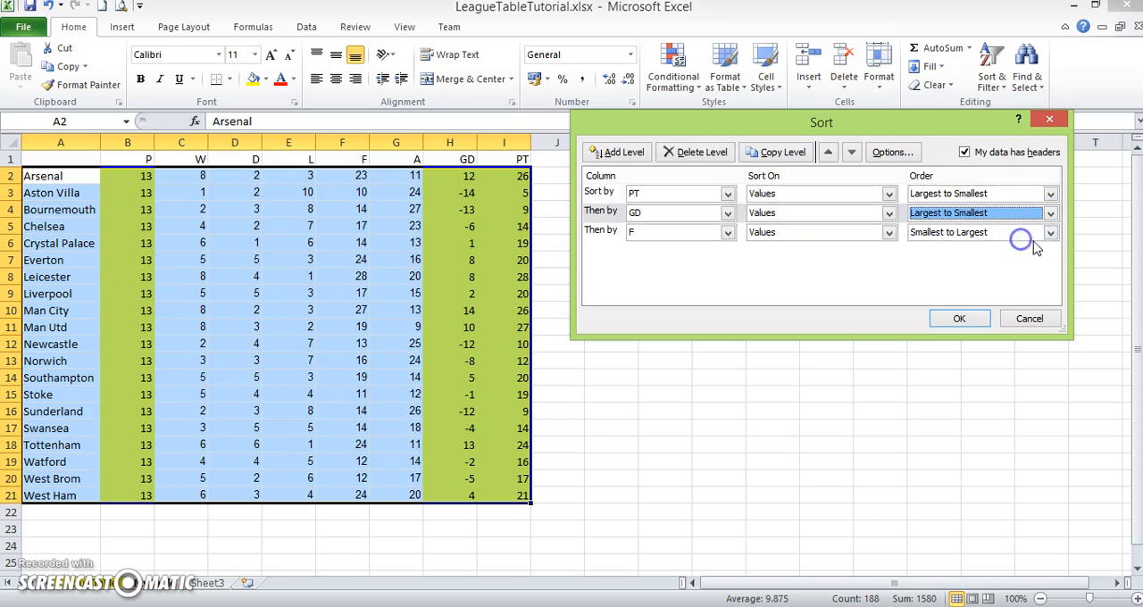
click(1051, 234)
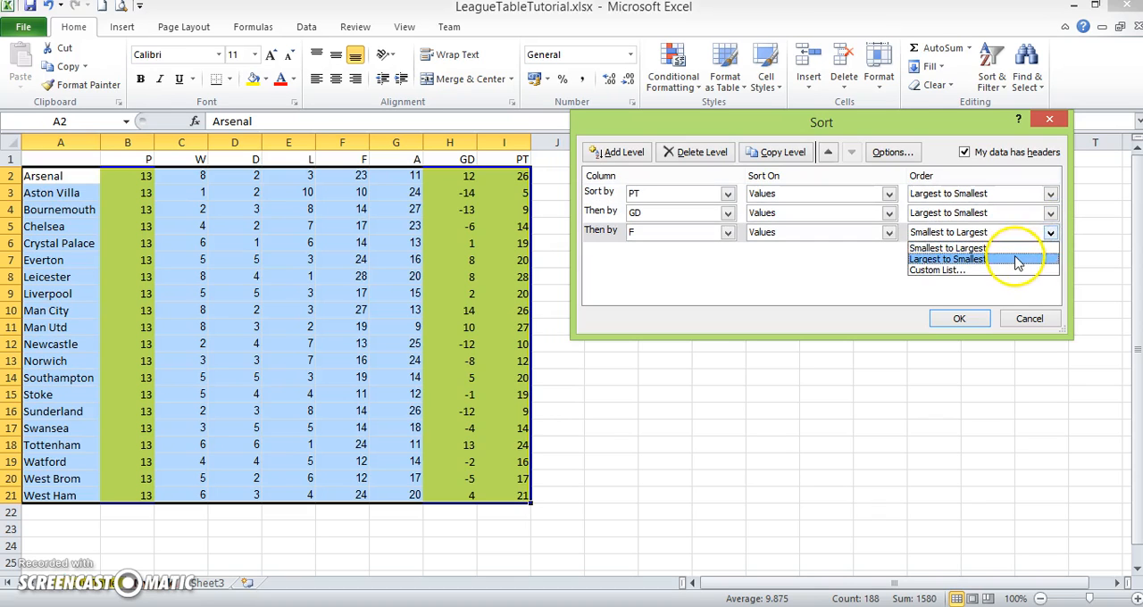
click(1022, 259)
click(975, 319)
click(908, 319)
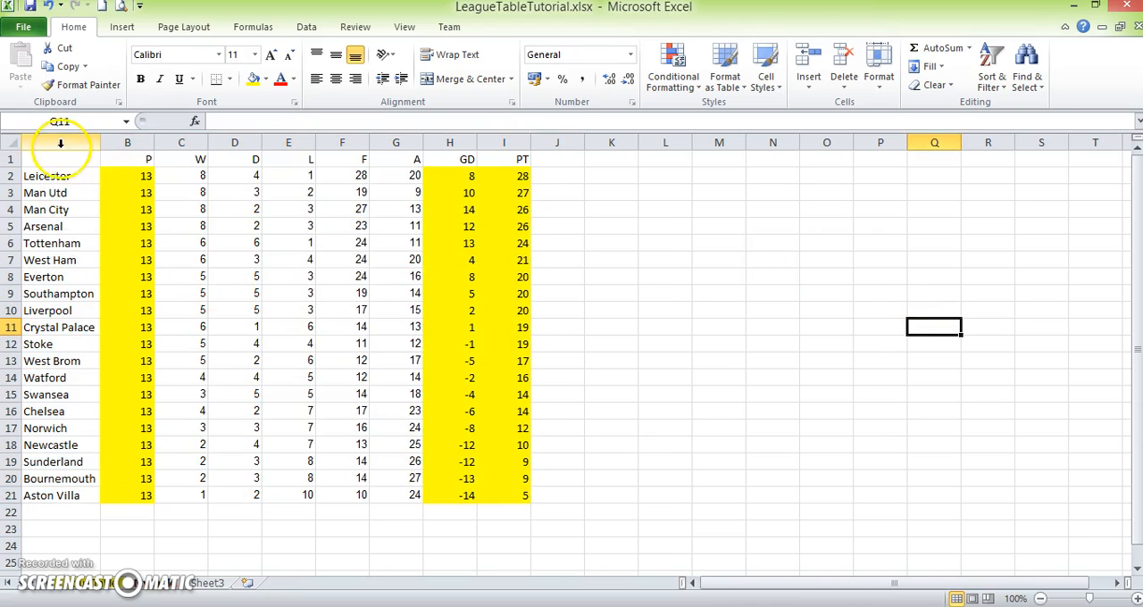
- Remove the fill color from columns A to J
drag(55, 143, 536, 145)
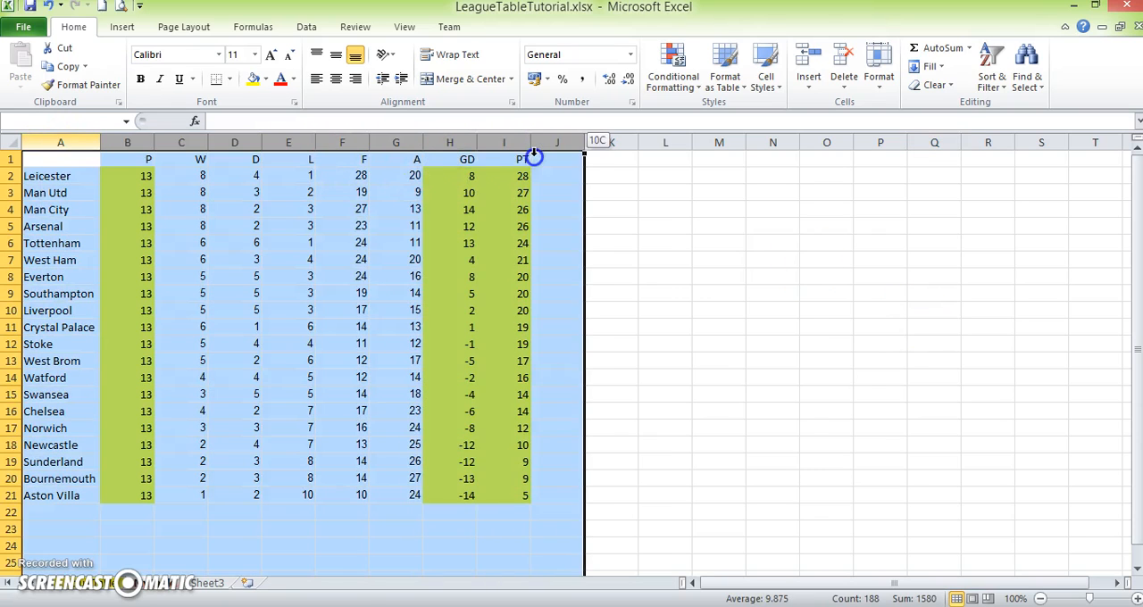
click(265, 79)
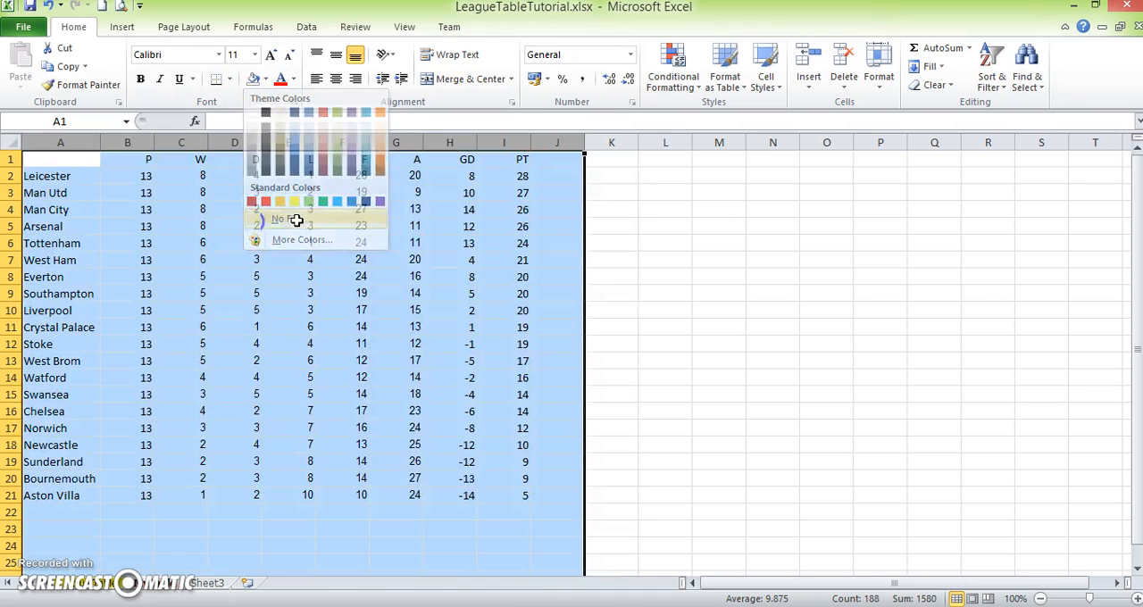
click(291, 219)
click(719, 294)
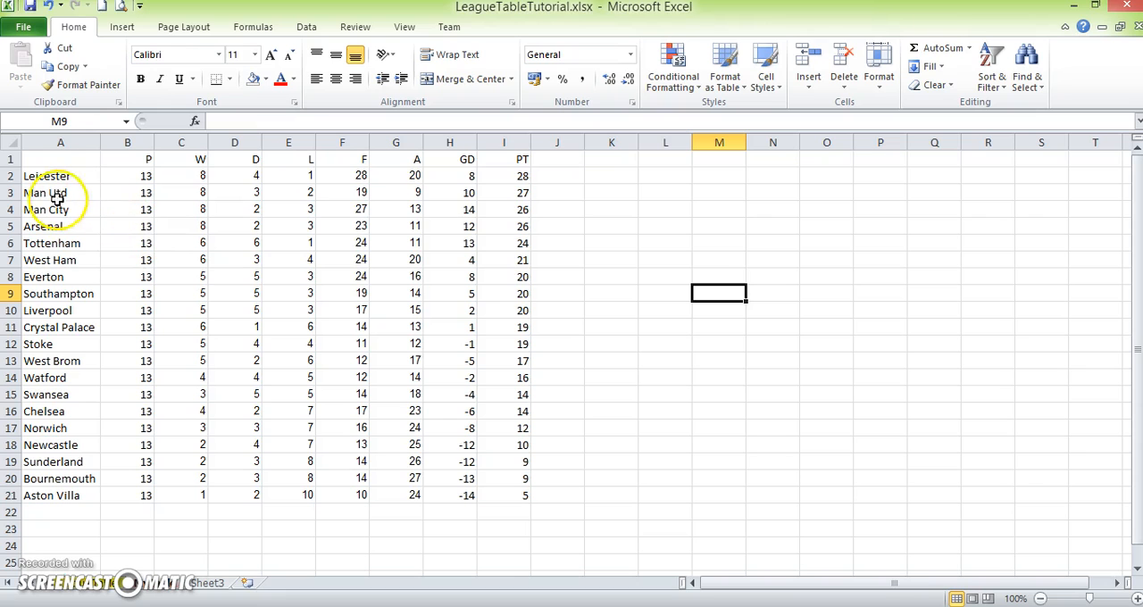
- Copy the sorted rows A2:I21 and paste them at J2 of the other league sheet for comparison
drag(46, 175, 507, 487)
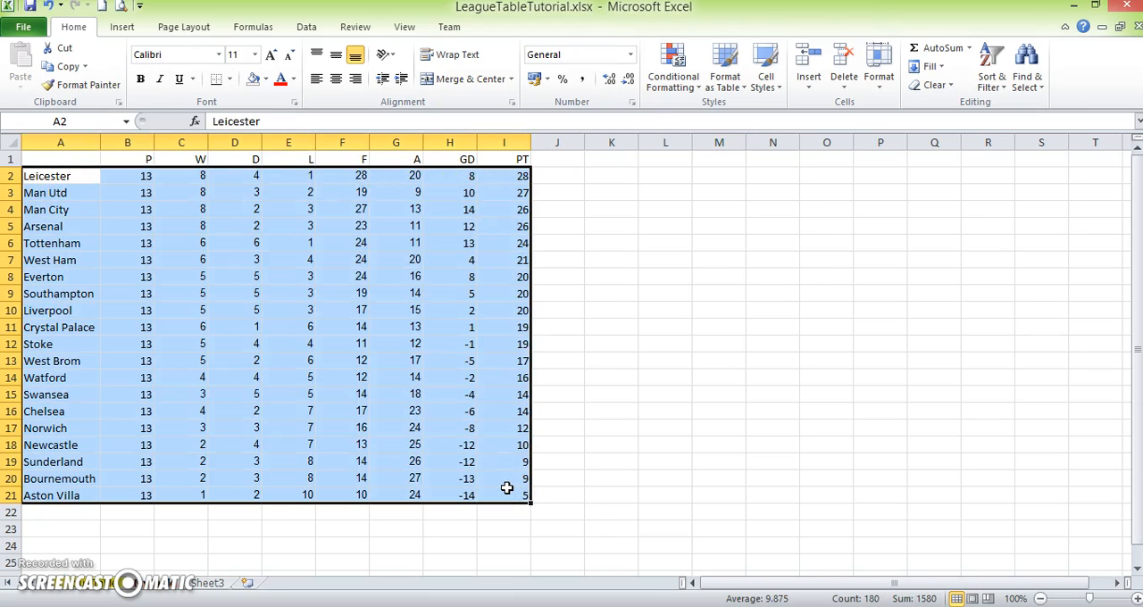
key(ctrl+c)
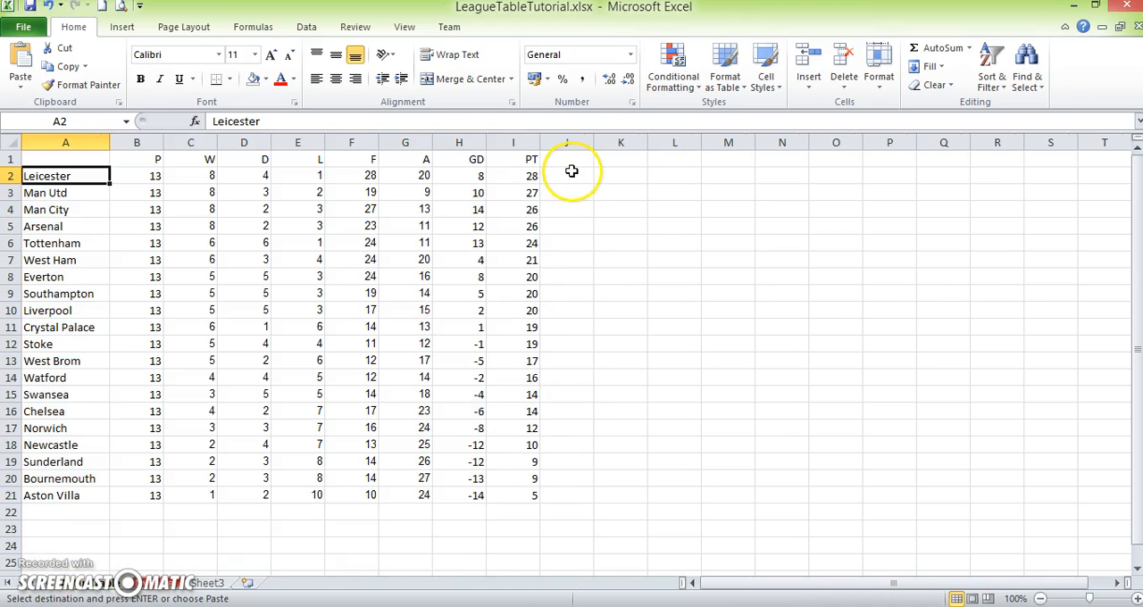
click(571, 173)
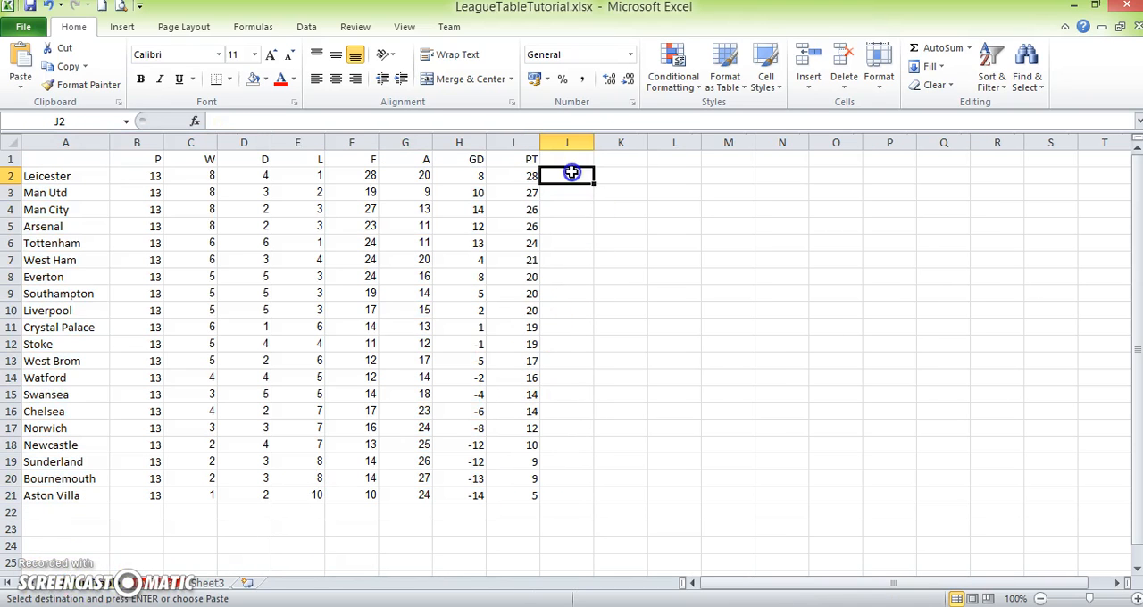
key(ctrl+v)
click(582, 228)
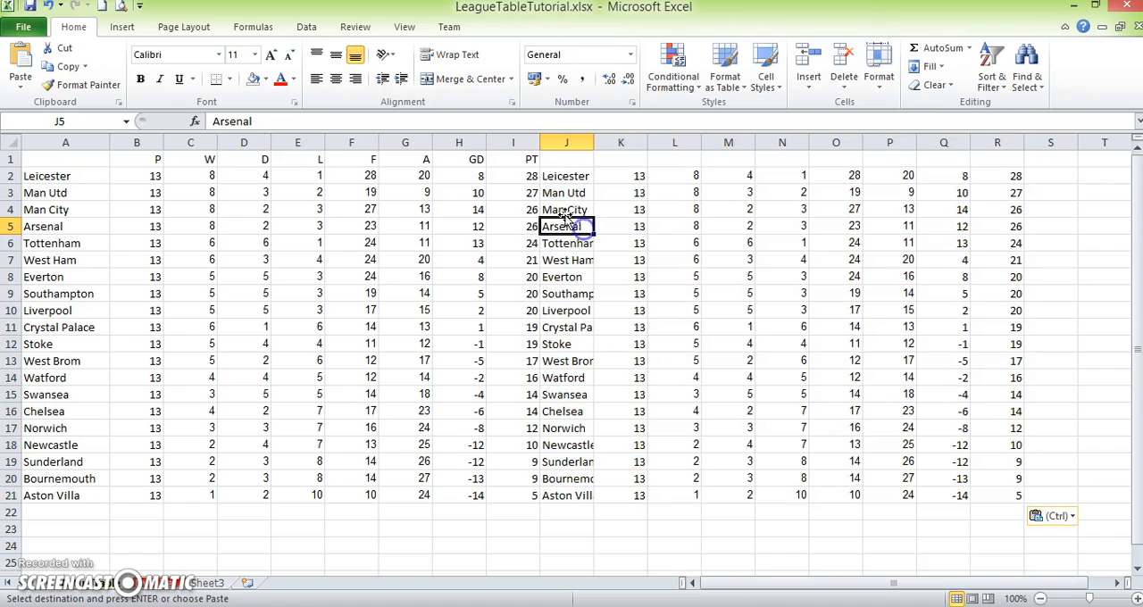
- Try to collapse columns B to I to bring the two team lists together, and undo the collapse
drag(540, 143, 540, 143)
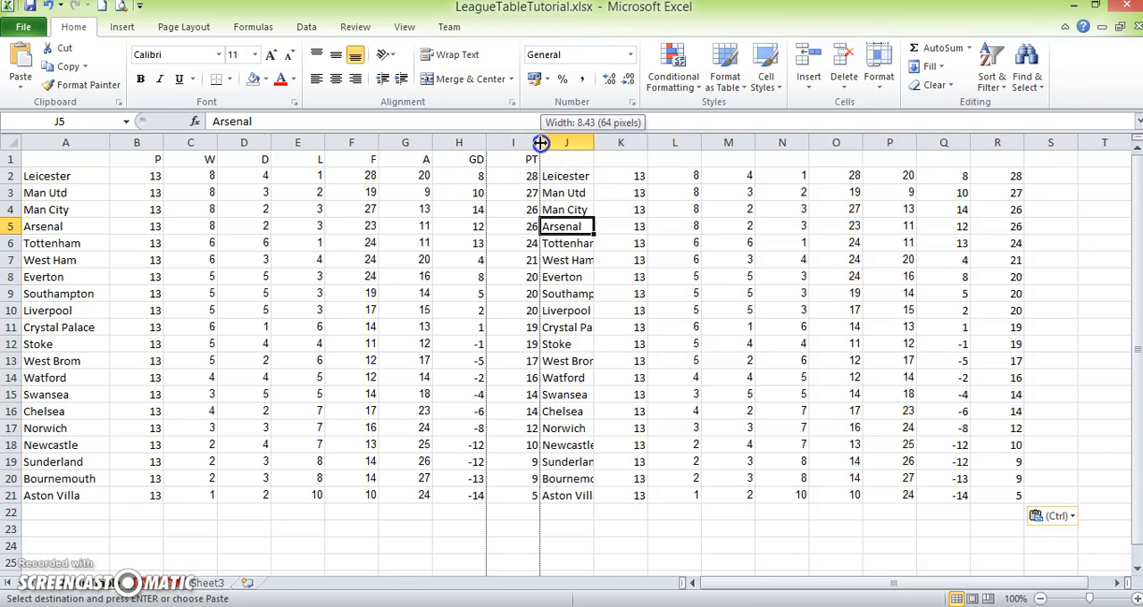
drag(540, 143, 114, 164)
drag(113, 165, 111, 164)
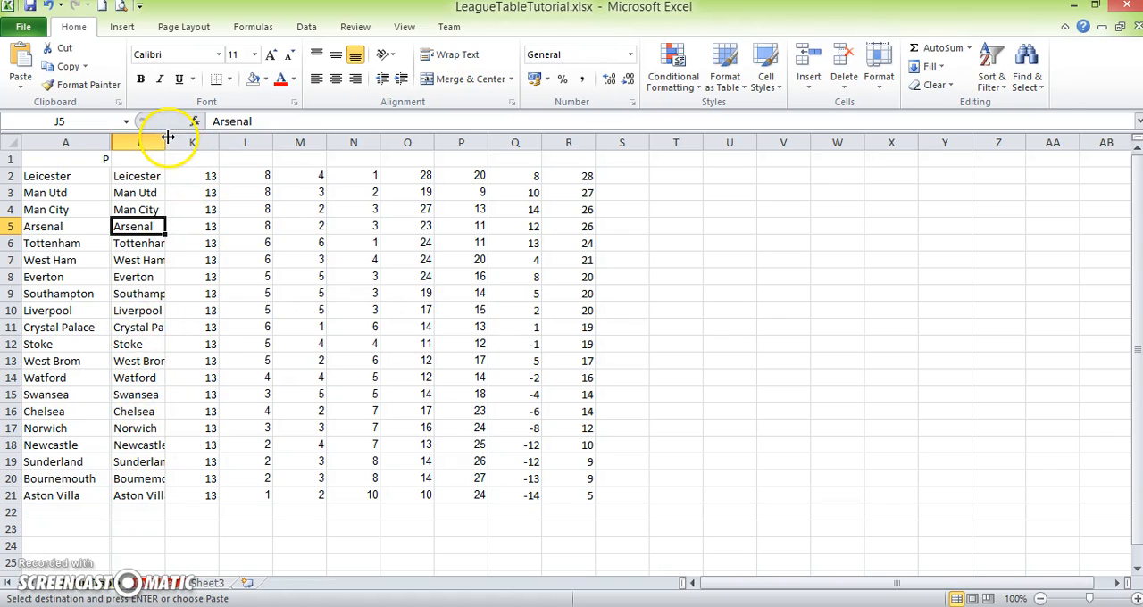
click(48, 6)
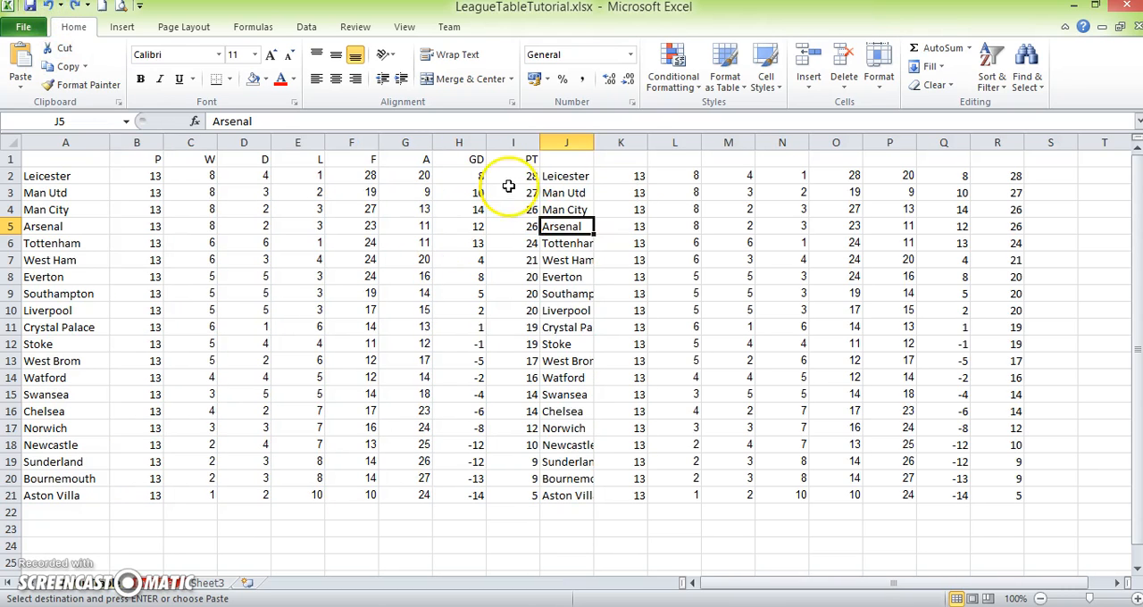
- Delete the pasted comparison table by removing the cells J2:T22
click(611, 531)
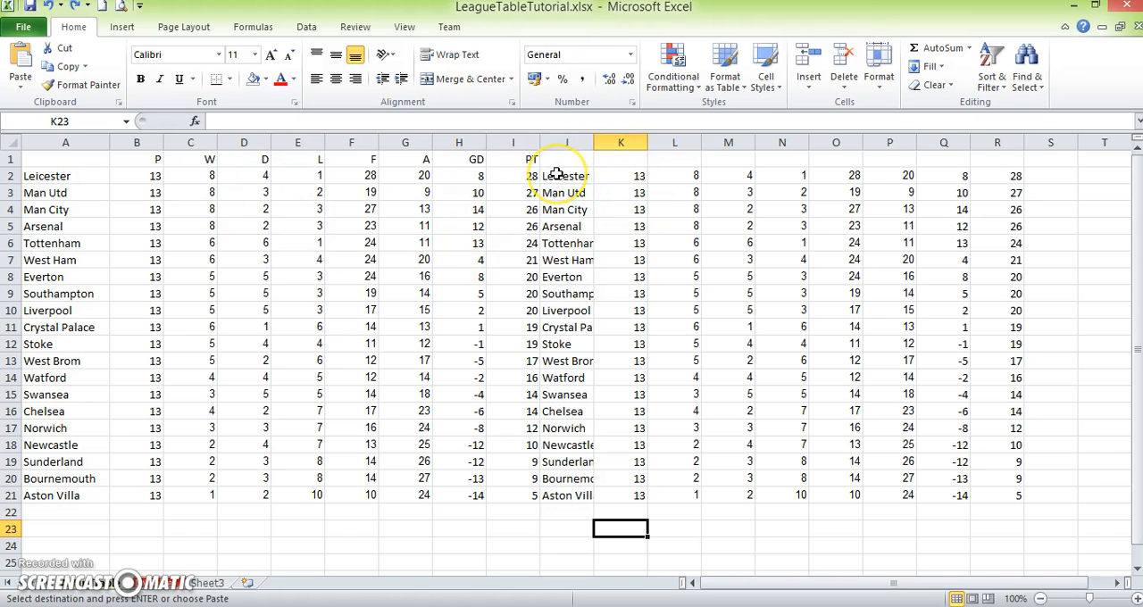
drag(555, 174, 1096, 506)
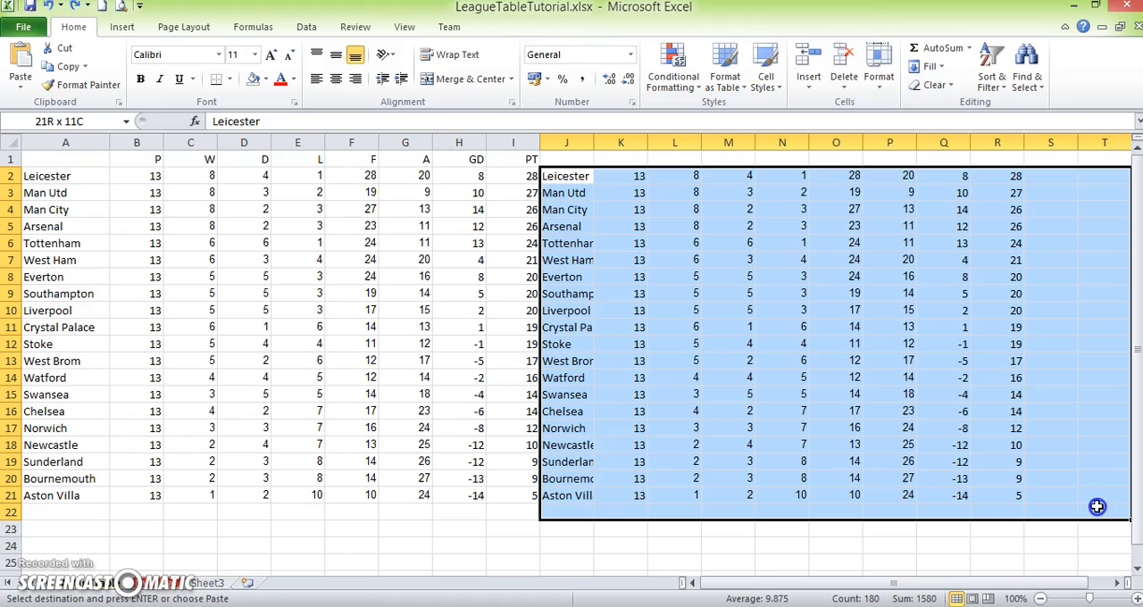
click(839, 63)
click(476, 525)
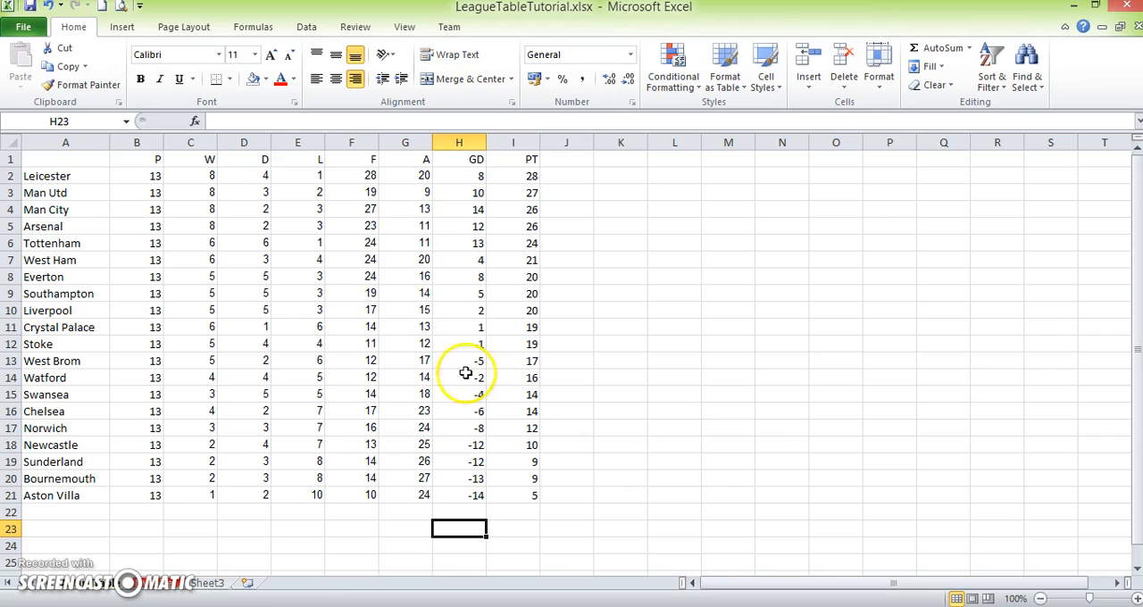
- Examine the manually entered W, D, F and A cells in Leicester's and Tottenham's rows
click(209, 176)
click(258, 247)
click(357, 242)
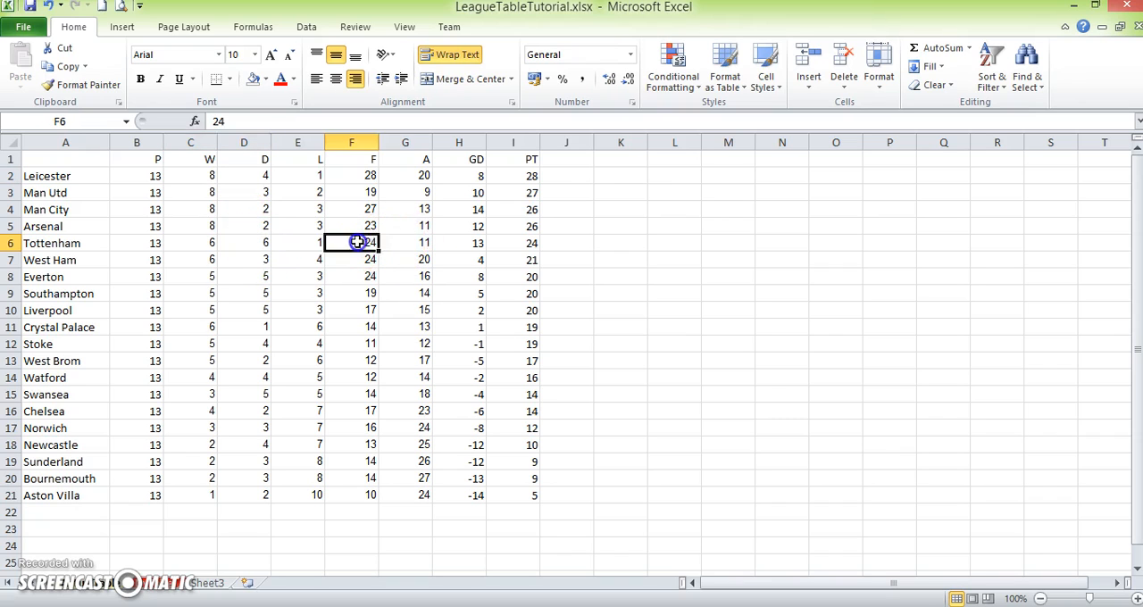
click(427, 247)
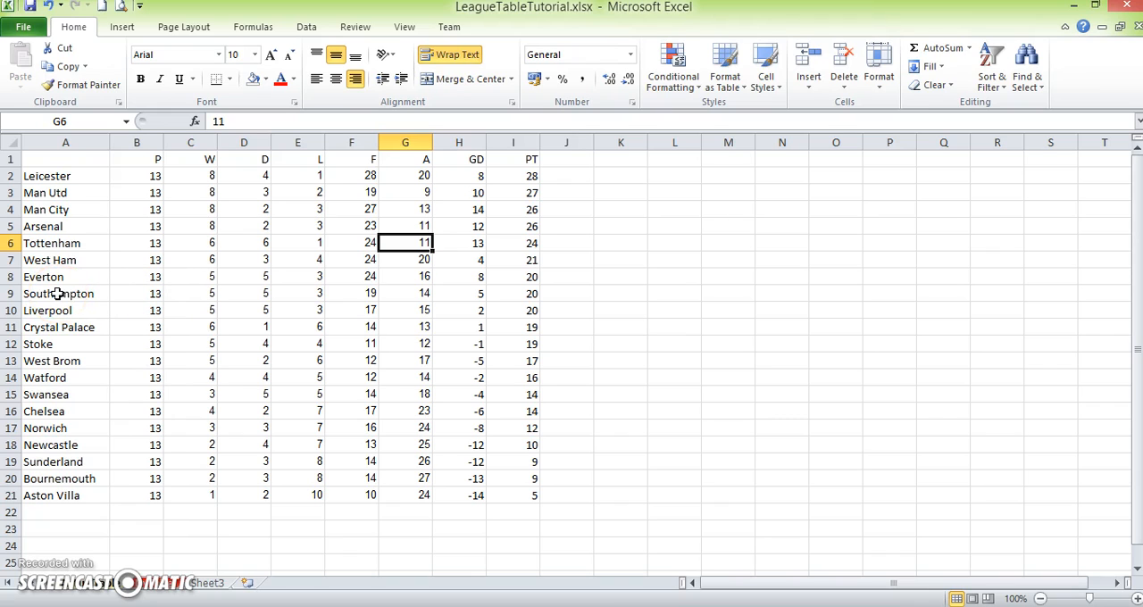
drag(725, 211, 944, 328)
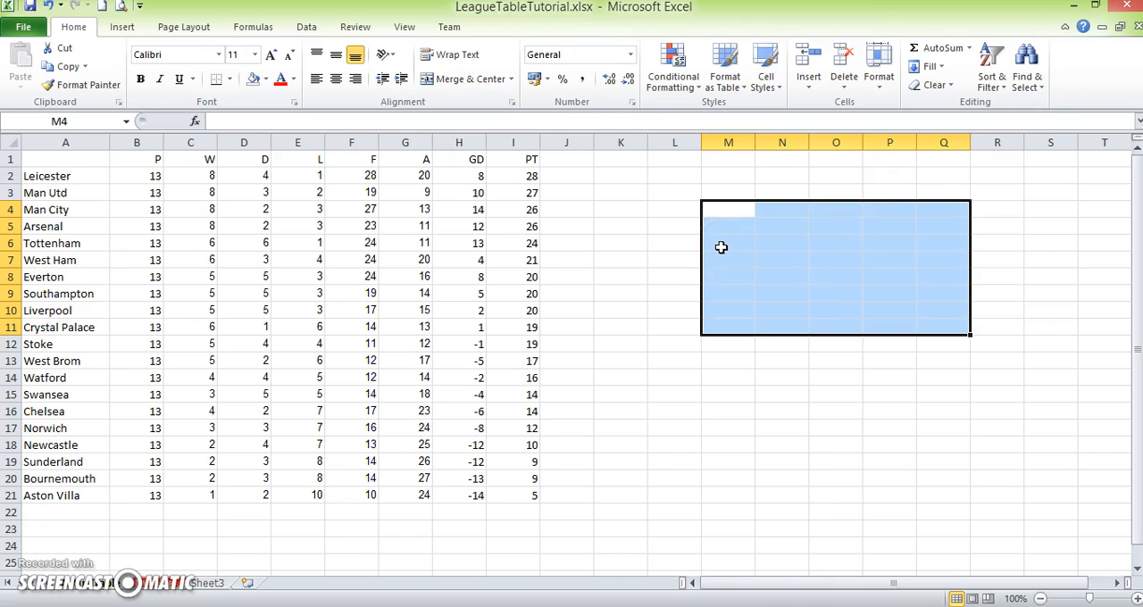
click(713, 207)
click(778, 209)
click(853, 219)
click(898, 205)
click(938, 207)
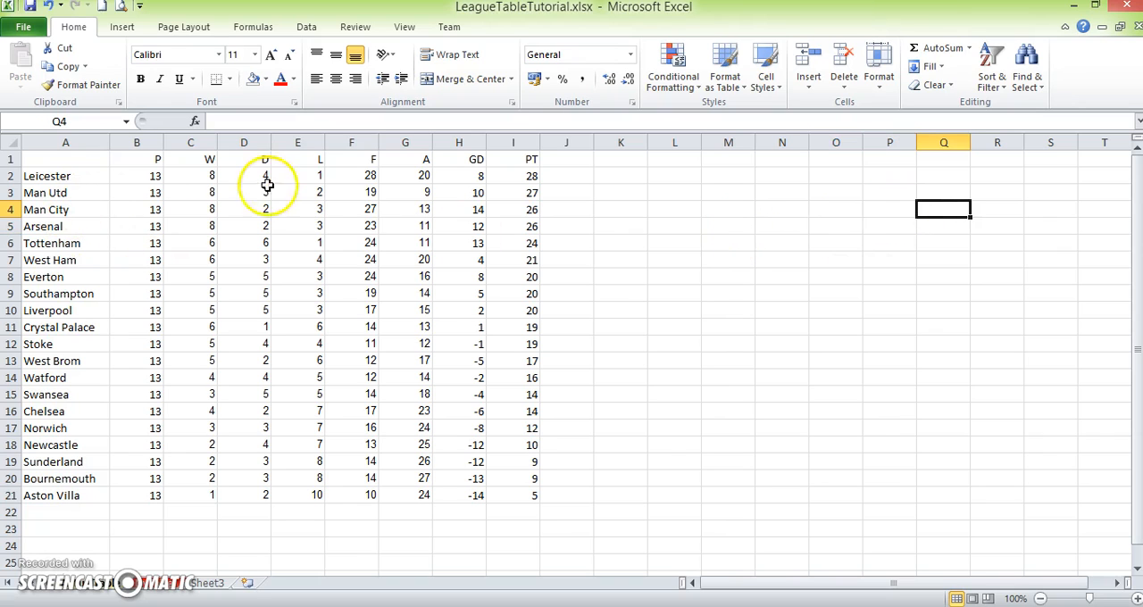